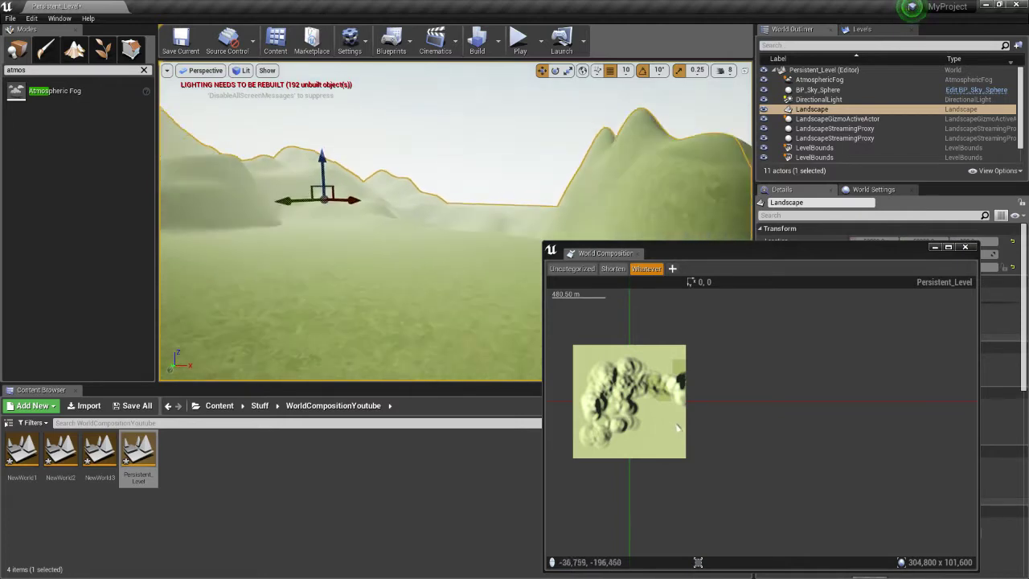
Delete the AtmosphericFog actor from the persistent level
{"action": "double_click", "coordinate": [824, 79]}
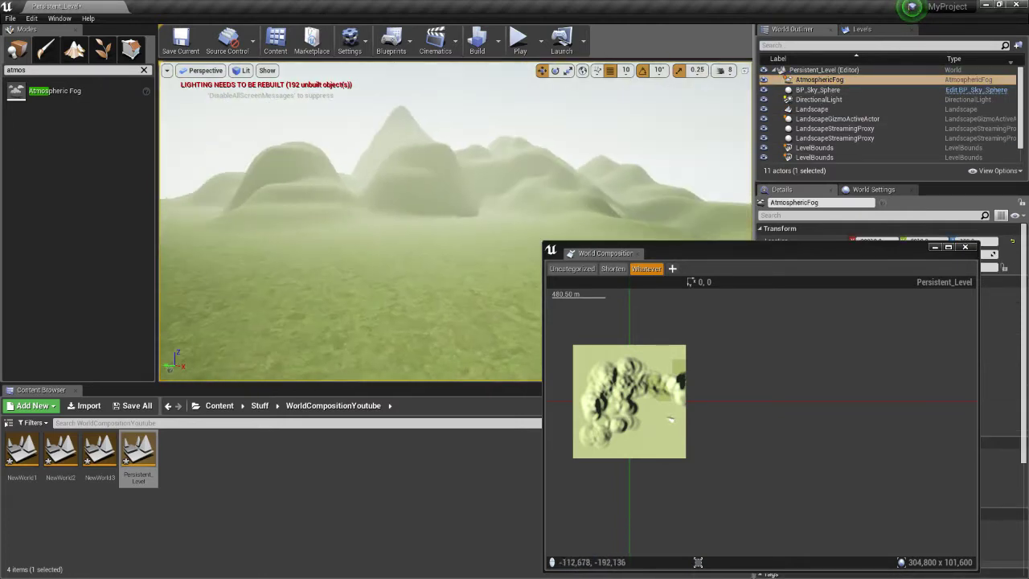
{"action": "key", "text": "Delete"}
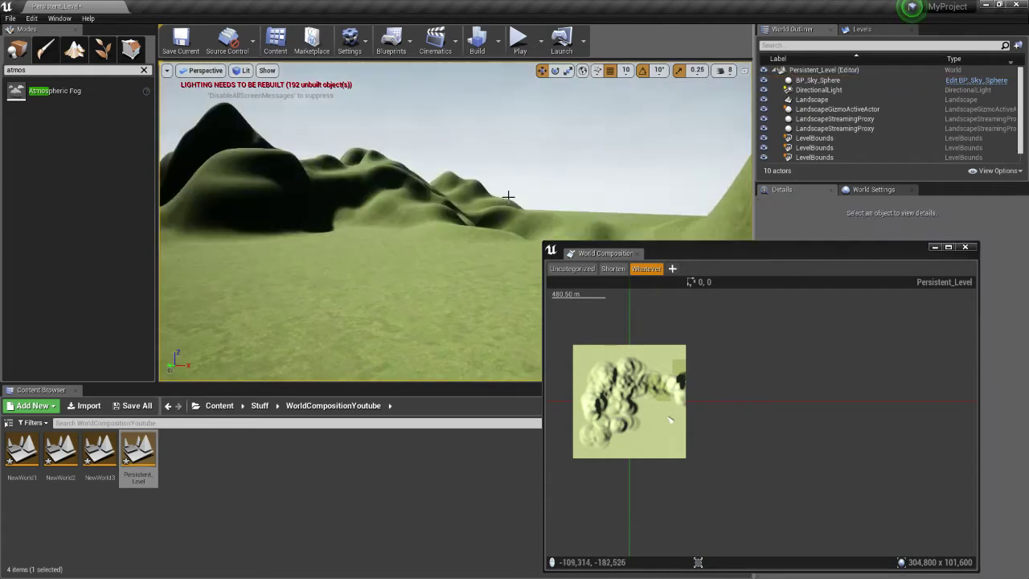
{"action": "right_click_drag", "start_coordinate": [509, 196], "coordinate": [483, 210]}
{"action": "key", "text": "s"}
{"action": "right_click_drag", "start_coordinate": [299, 233], "coordinate": [335, 234]}
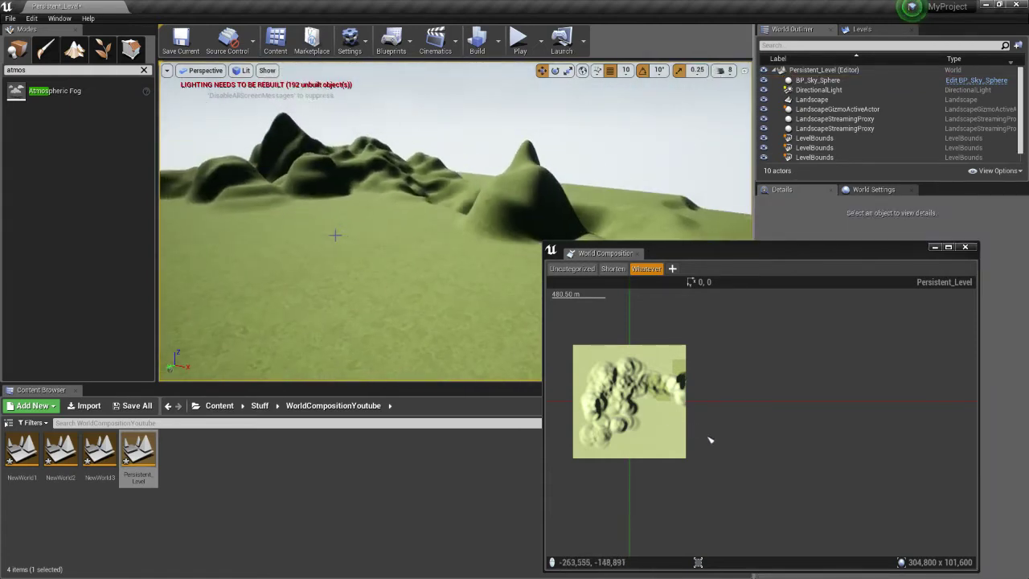
Make NewWorld1 the current level
{"action": "left_click", "coordinate": [386, 234]}
{"action": "left_click", "coordinate": [861, 29]}
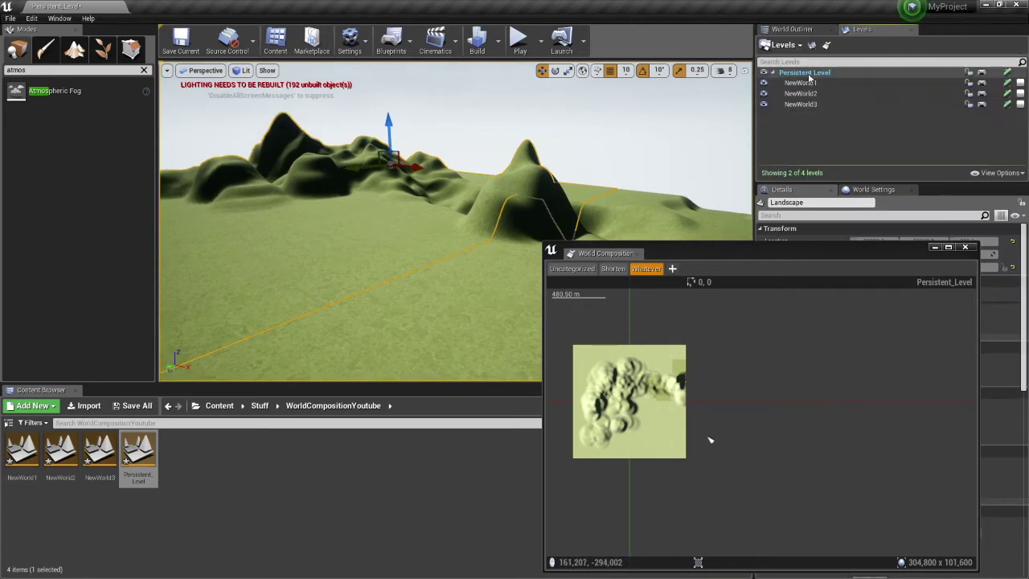
{"action": "left_click", "coordinate": [801, 84]}
{"action": "right_click", "coordinate": [802, 86]}
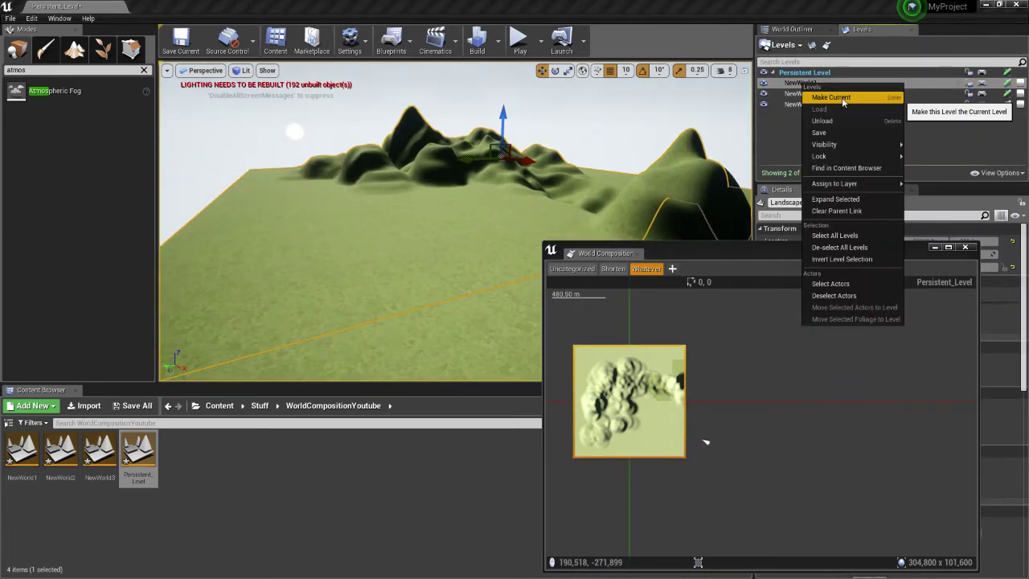
{"action": "left_click", "coordinate": [841, 97]}
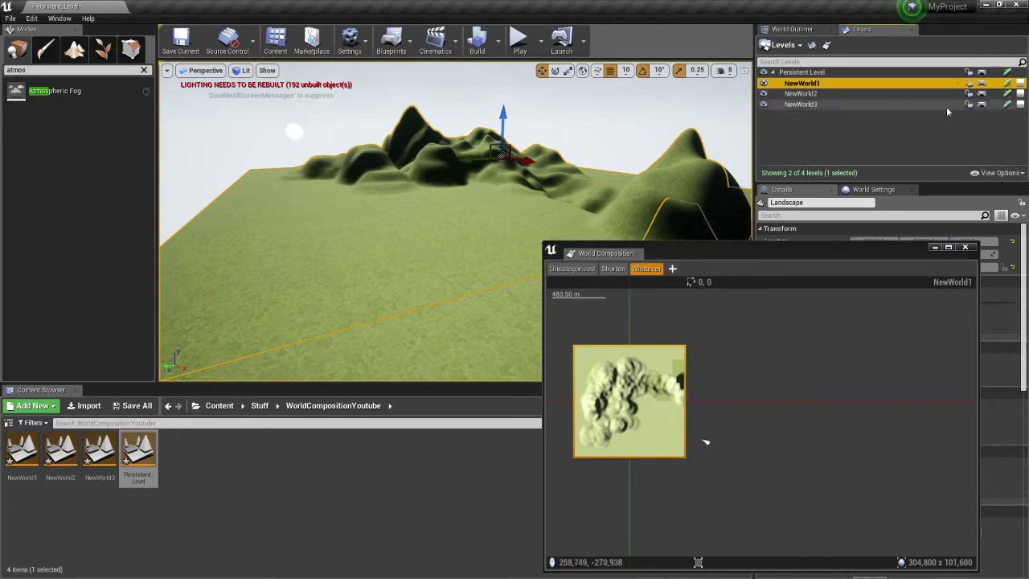
{"action": "right_click_drag", "start_coordinate": [472, 199], "coordinate": [548, 224]}
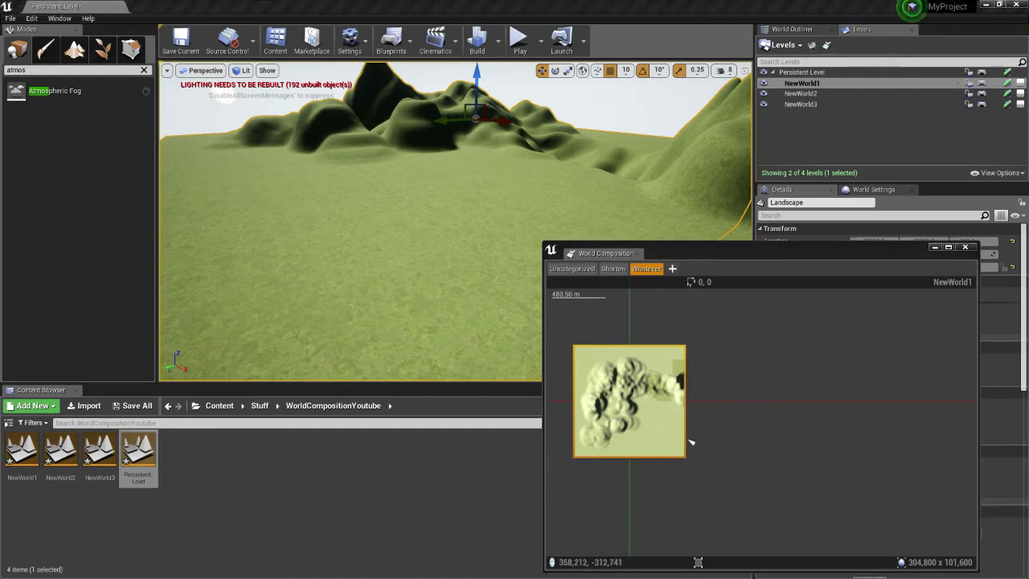
Bring the Level Details window for NewWorld1 into view and arrange it beside the World Composition window below the landscape
{"action": "left_click_drag", "start_coordinate": [1028, 165], "coordinate": [332, 258]}
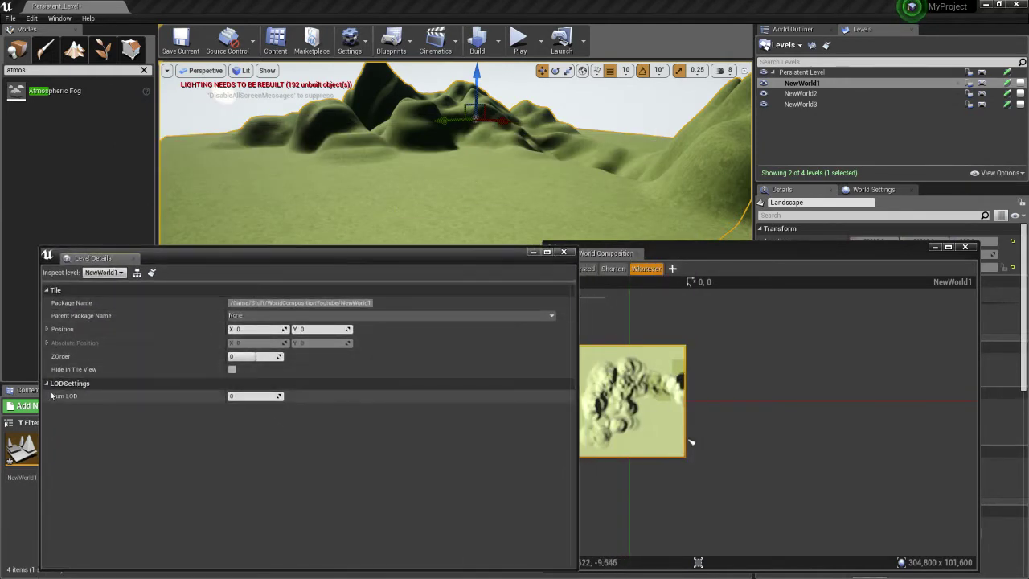
{"action": "mouse_move", "coordinate": [354, 177]}
{"action": "right_mouse_down"}
{"action": "mouse_move", "coordinate": [241, 181]}
{"action": "mouse_move", "coordinate": [345, 178]}
{"action": "mouse_move", "coordinate": [338, 189]}
{"action": "mouse_move", "coordinate": [241, 180]}
{"action": "mouse_move", "coordinate": [523, 178]}
{"action": "mouse_move", "coordinate": [345, 179]}
{"action": "mouse_move", "coordinate": [482, 185]}
{"action": "mouse_move", "coordinate": [490, 233]}
{"action": "right_mouse_up"}
{"action": "mouse_move", "coordinate": [321, 201]}
{"action": "right_mouse_down"}
{"action": "mouse_move", "coordinate": [321, 181]}
{"action": "mouse_move", "coordinate": [370, 181]}
{"action": "mouse_move", "coordinate": [337, 180]}
{"action": "mouse_move", "coordinate": [354, 161]}
{"action": "mouse_move", "coordinate": [362, 189]}
{"action": "mouse_move", "coordinate": [342, 185]}
{"action": "right_mouse_up"}
{"action": "key", "text": "Down"}
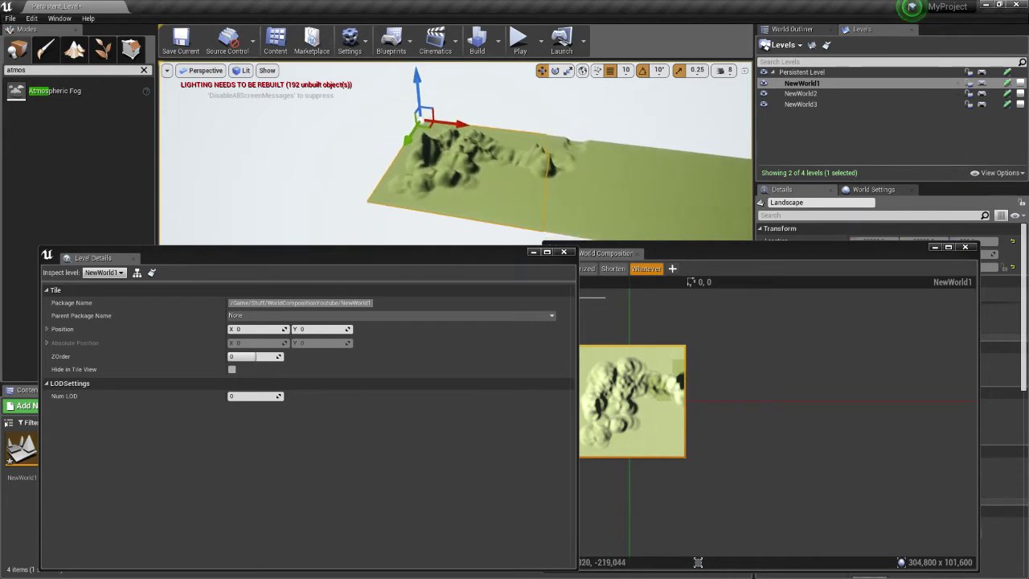
{"action": "mouse_move", "coordinate": [346, 173]}
{"action": "right_mouse_down"}
{"action": "mouse_move", "coordinate": [348, 189]}
{"action": "mouse_move", "coordinate": [378, 180]}
{"action": "mouse_move", "coordinate": [390, 188]}
{"action": "mouse_move", "coordinate": [280, 170]}
{"action": "mouse_move", "coordinate": [313, 178]}
{"action": "mouse_move", "coordinate": [353, 166]}
{"action": "mouse_move", "coordinate": [322, 167]}
{"action": "mouse_move", "coordinate": [318, 201]}
{"action": "mouse_move", "coordinate": [321, 167]}
{"action": "mouse_move", "coordinate": [323, 183]}
{"action": "right_mouse_up"}
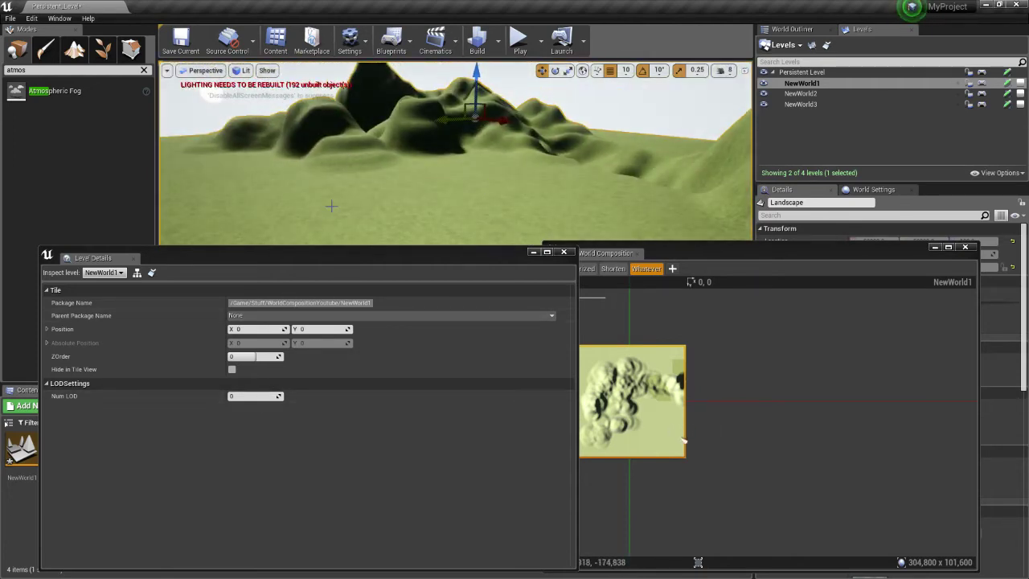
{"action": "left_click_drag", "start_coordinate": [357, 254], "coordinate": [315, 245]}
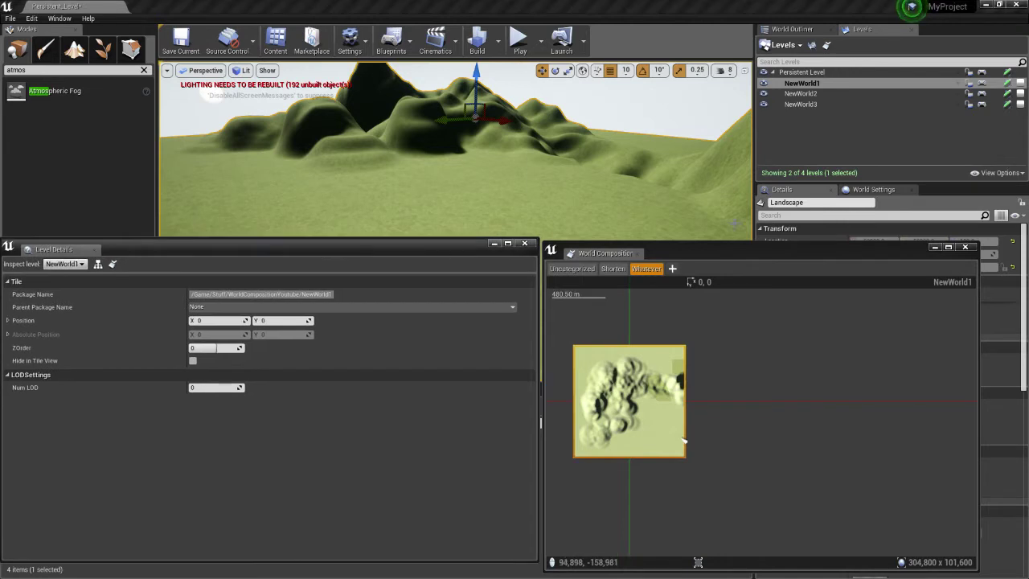
{"action": "left_click_drag", "start_coordinate": [711, 256], "coordinate": [740, 240]}
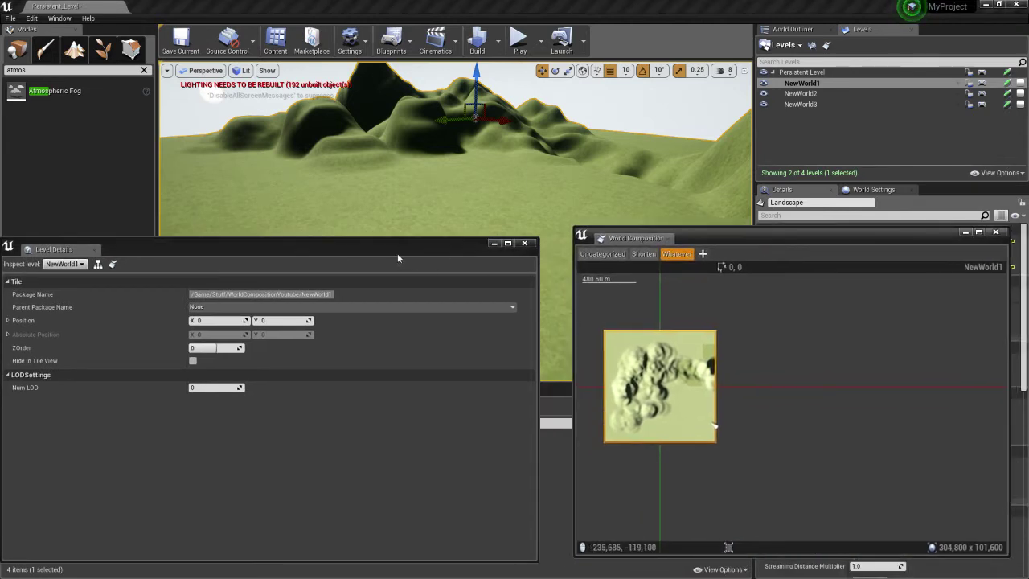
{"action": "left_click_drag", "start_coordinate": [397, 253], "coordinate": [427, 244]}
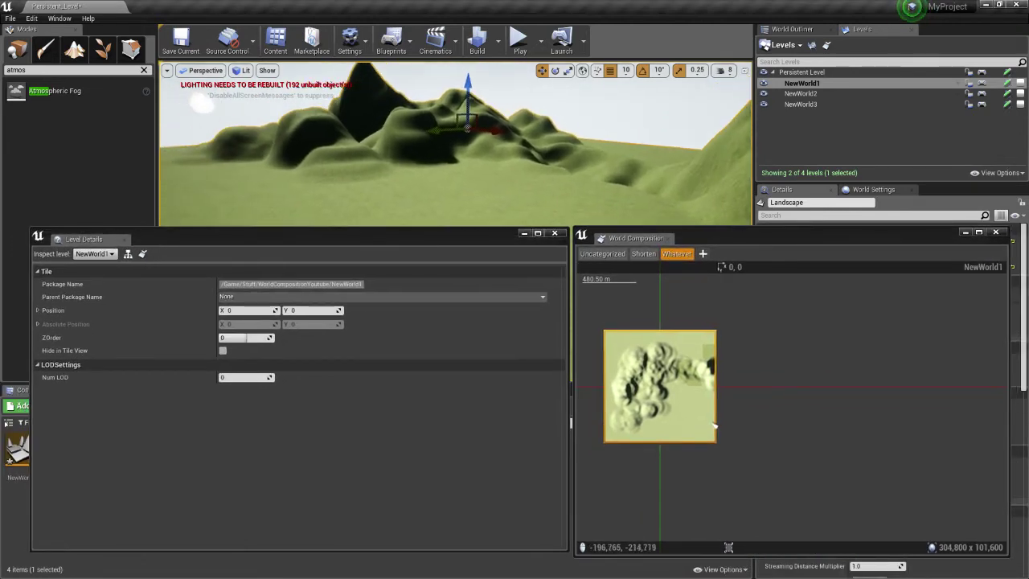
{"action": "right_click_drag", "start_coordinate": [441, 147], "coordinate": [434, 190]}
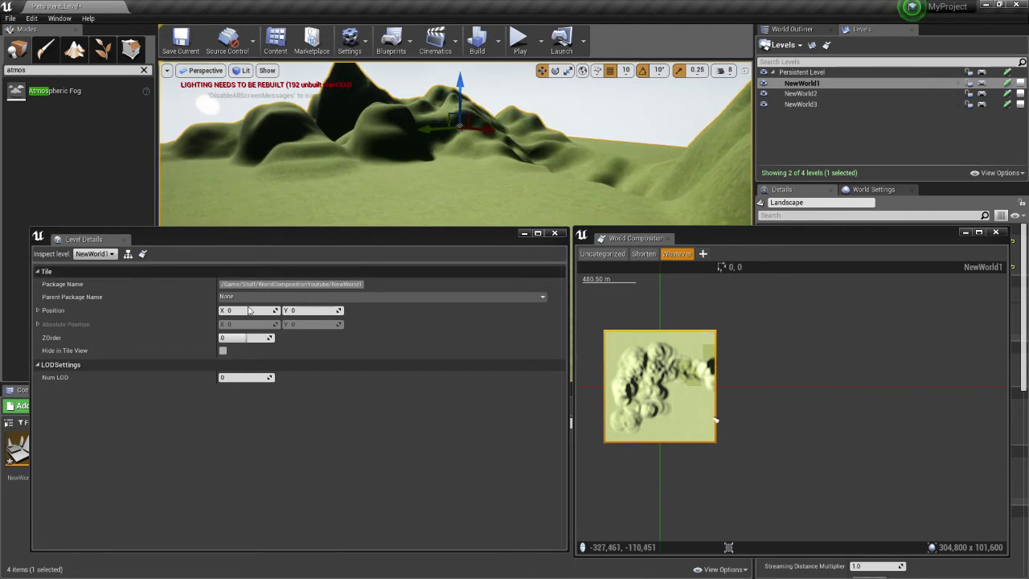
Set the number of LODs for the NewWorld1 tile to 3
{"action": "left_click", "coordinate": [251, 377]}
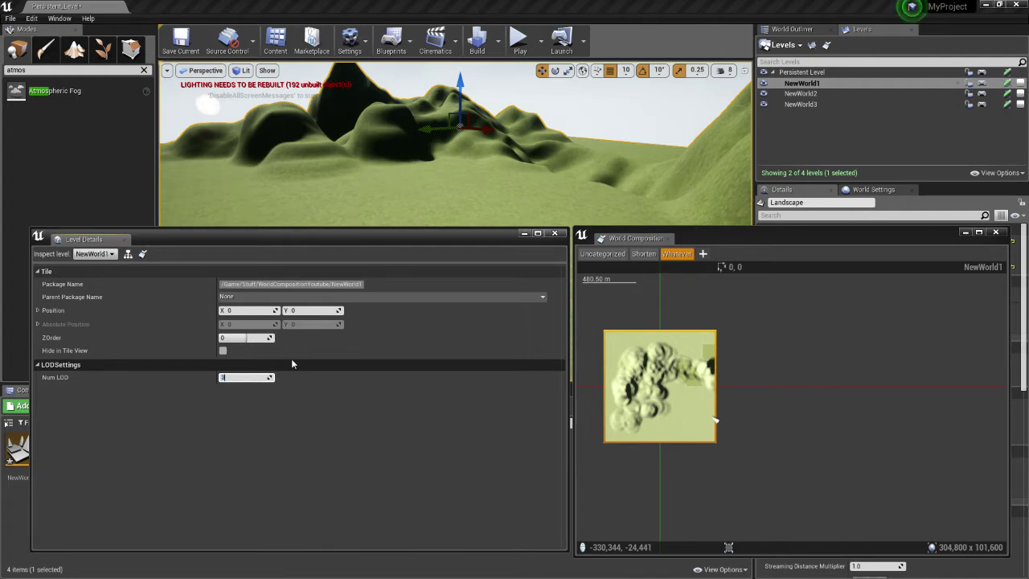
{"action": "type", "text": "3"}
{"action": "key", "text": "Return"}
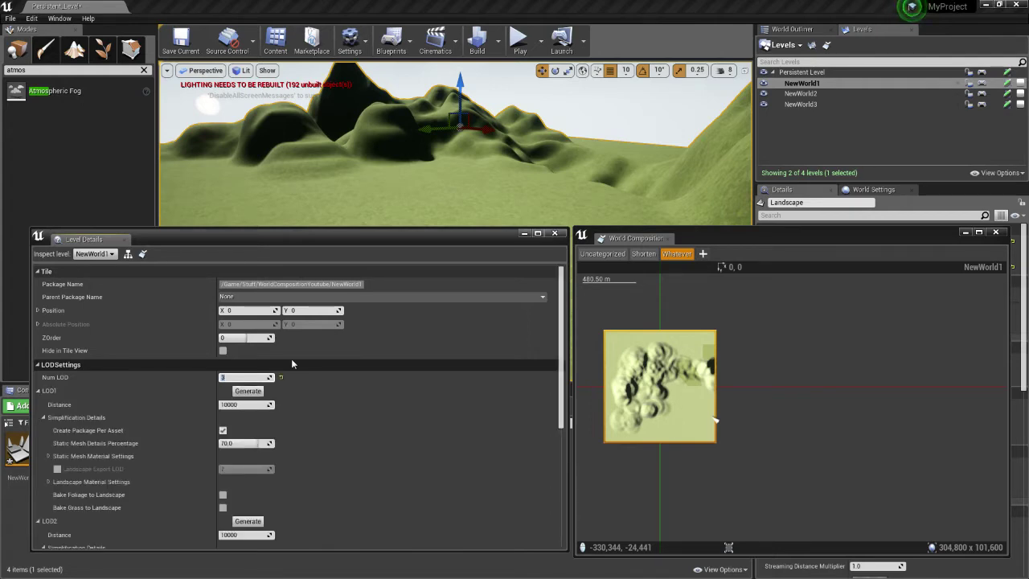
Play the level from a point facing the mountains, move around to check how the distant tiles stream, and stop the simulation
{"action": "key", "text": "w"}
{"action": "right_click_drag", "start_coordinate": [532, 115], "coordinate": [675, 117]}
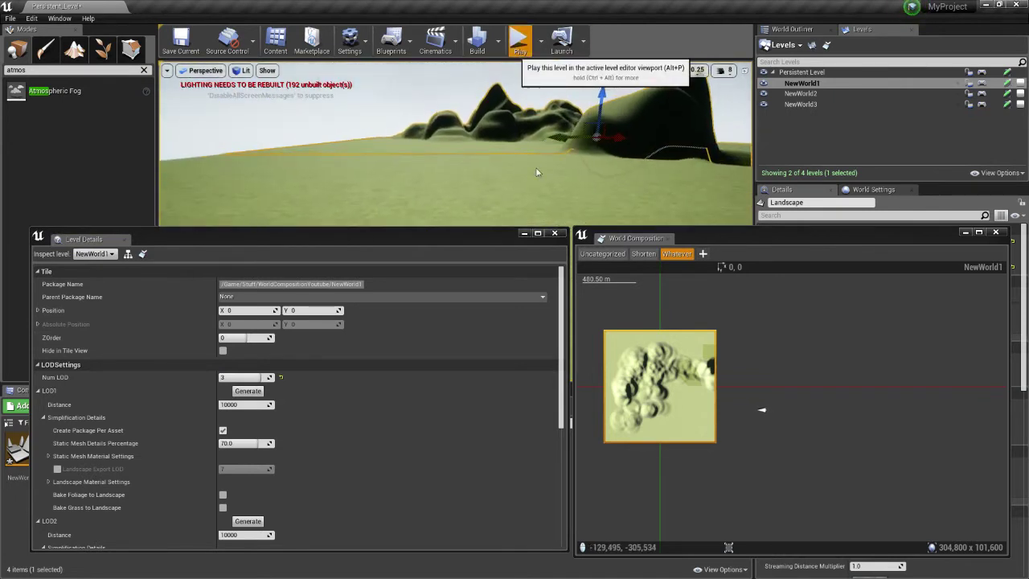
{"action": "left_click", "coordinate": [518, 50]}
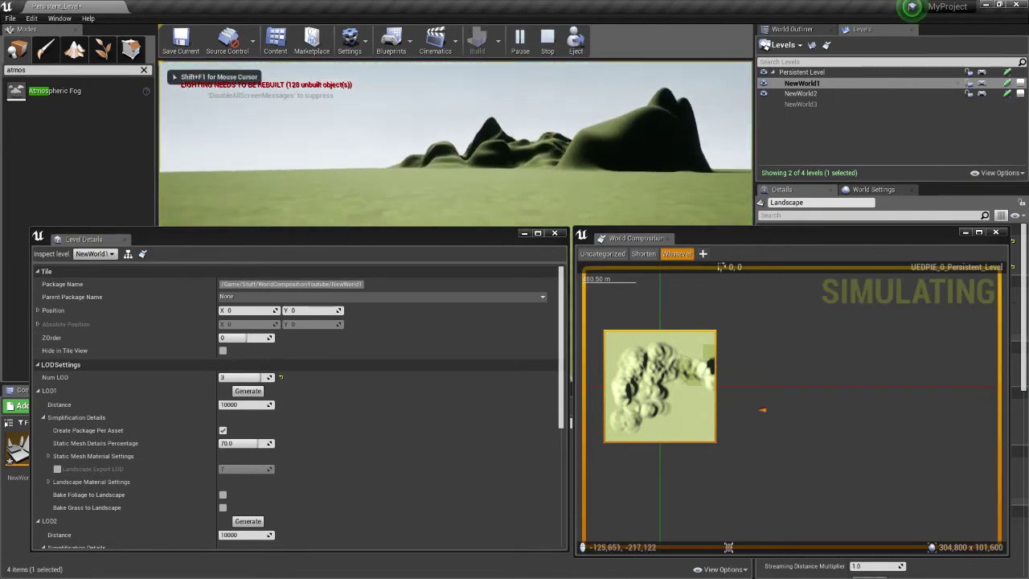
{"action": "key", "text": "s"}
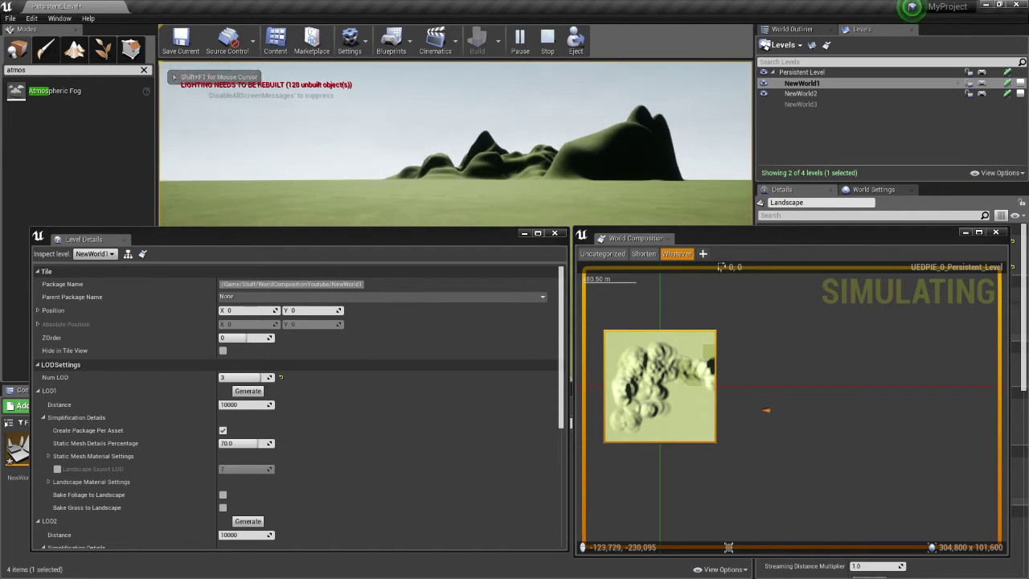
{"action": "key", "text": "w"}
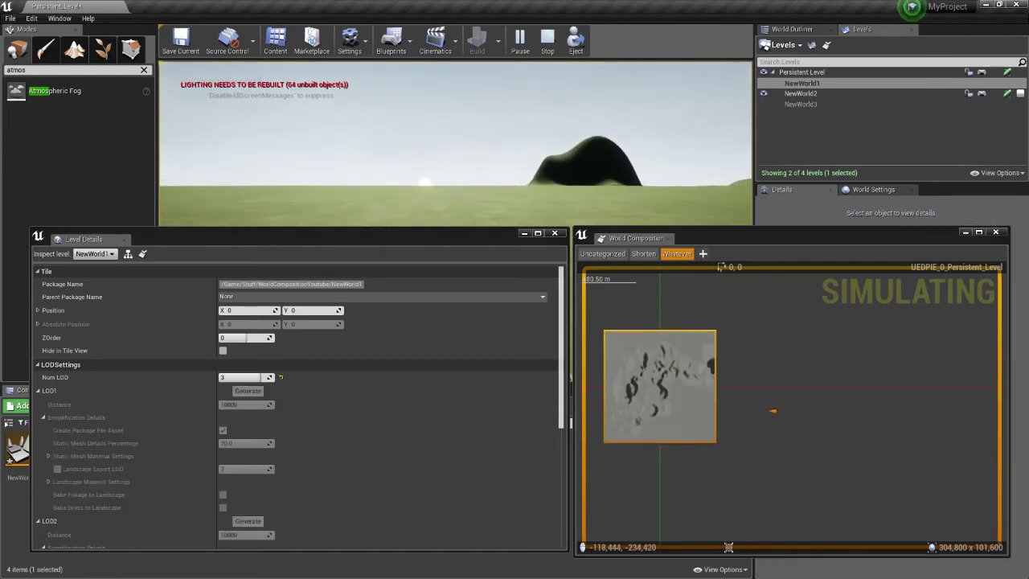
{"action": "key", "text": "Escape"}
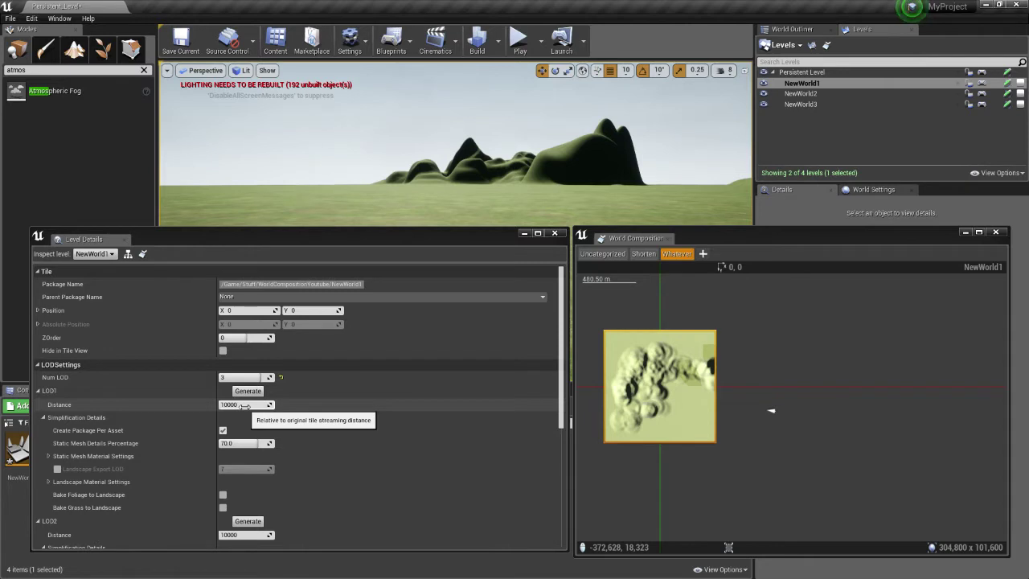
Set the streaming distance of LOD2 to 15000 and of LOD3 to 20000
{"action": "scroll", "coordinate": [251, 415], "scroll_direction": "down", "scroll_amount": 3}
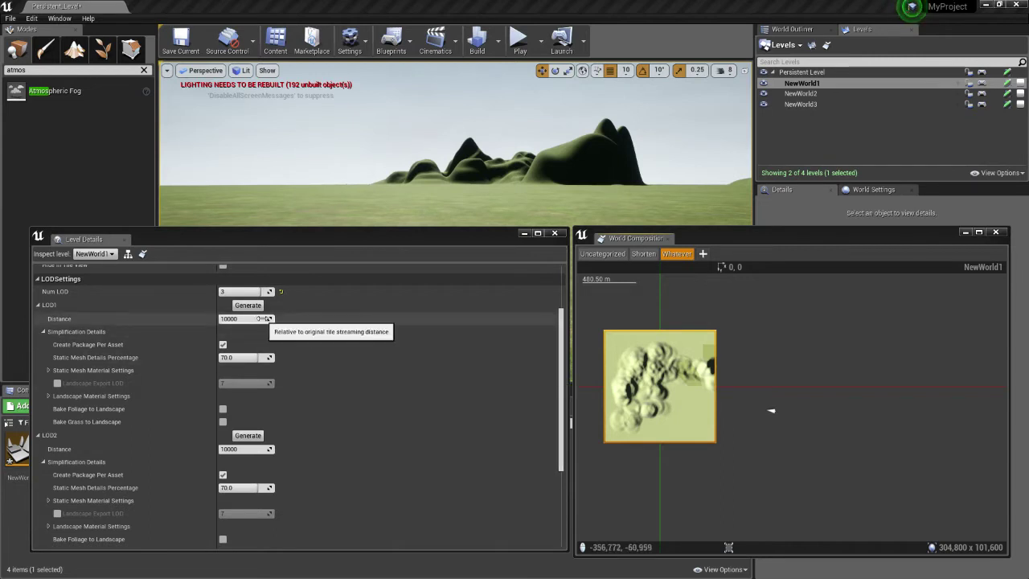
{"action": "left_click", "coordinate": [249, 448]}
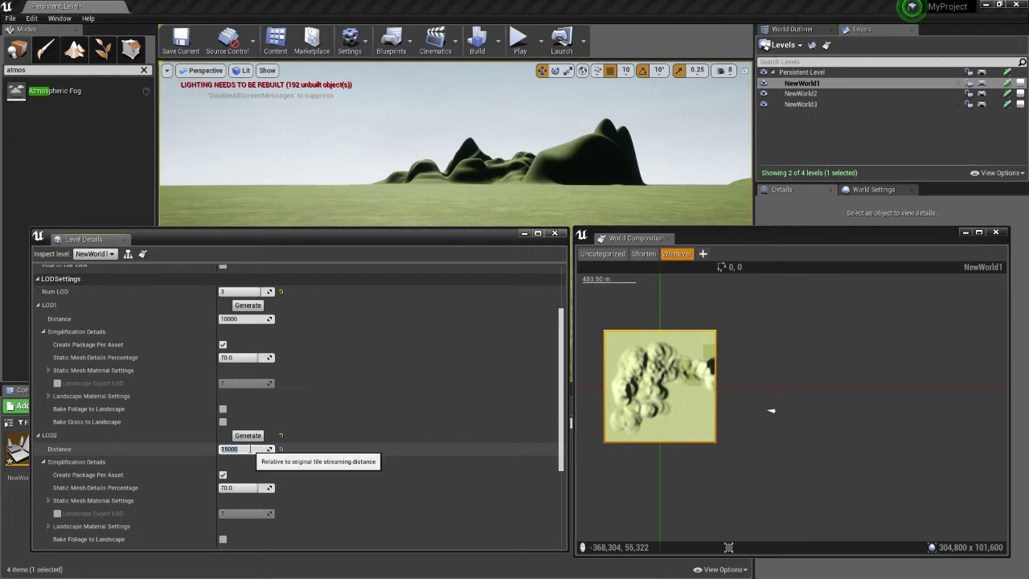
{"action": "type", "text": "15000"}
{"action": "scroll", "coordinate": [250, 447], "scroll_direction": "down", "scroll_amount": 3}
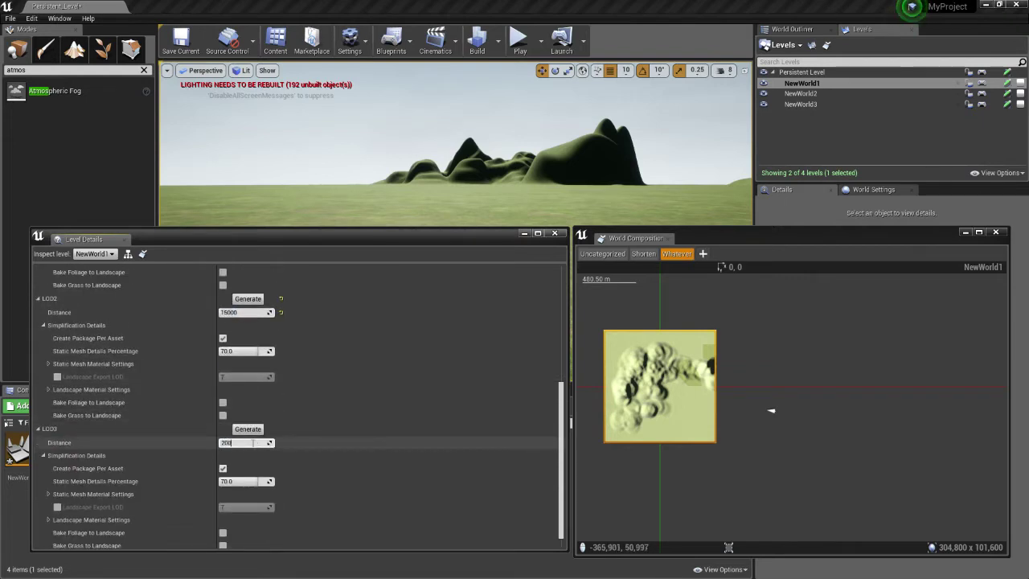
Set the Static Mesh Details Percentage to 30 for LOD2 and to 10 for LOD3
{"action": "scroll", "coordinate": [245, 410], "scroll_direction": "up", "scroll_amount": 6}
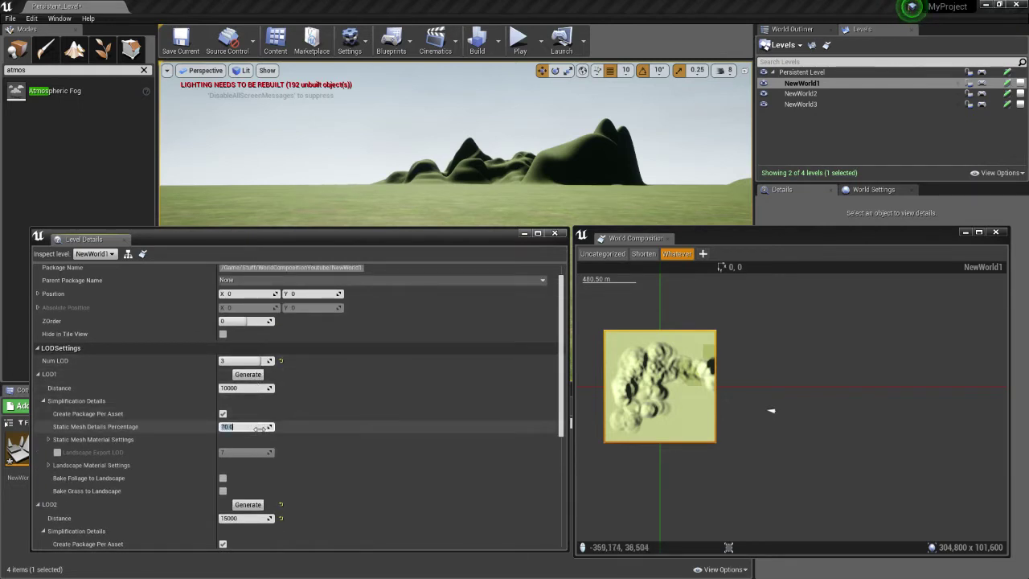
{"action": "scroll", "coordinate": [315, 440], "scroll_direction": "down", "scroll_amount": 1}
{"action": "left_click", "coordinate": [263, 522]}
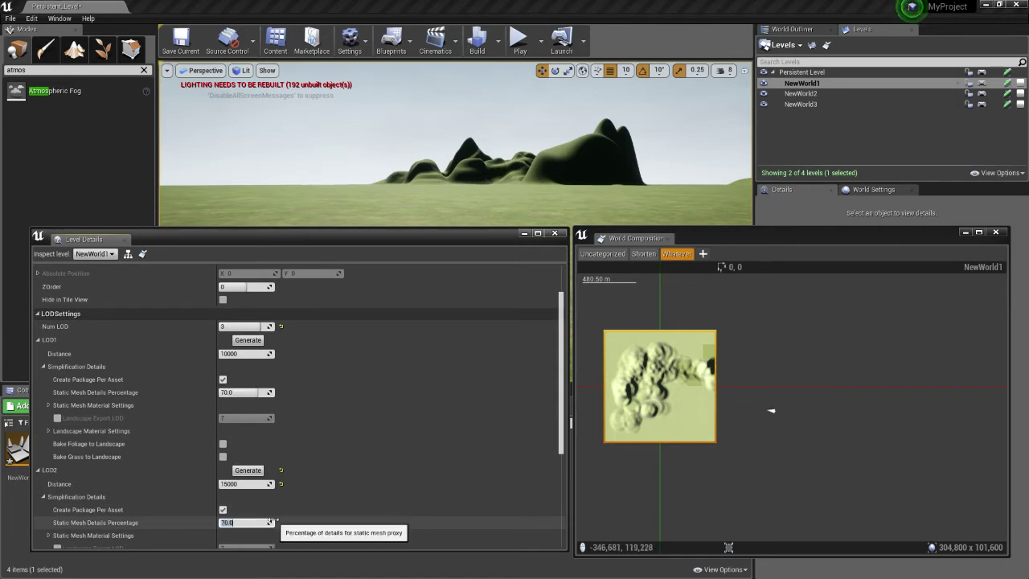
{"action": "scroll", "coordinate": [271, 514], "scroll_direction": "down", "scroll_amount": 5}
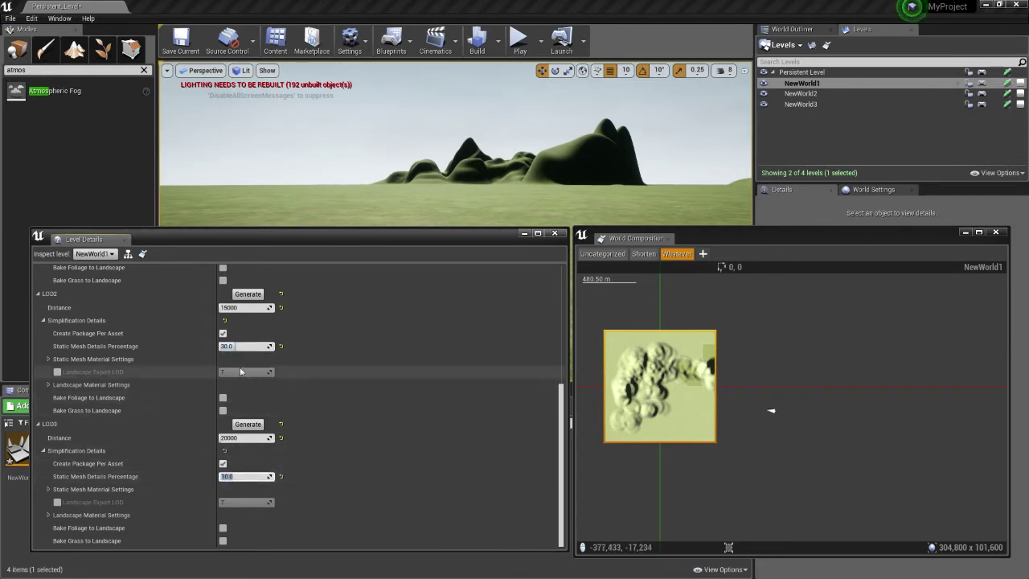
Examine the static mesh material settings of LOD2, then review the generate, distance and simplification options of LOD1
{"action": "left_click", "coordinate": [48, 359]}
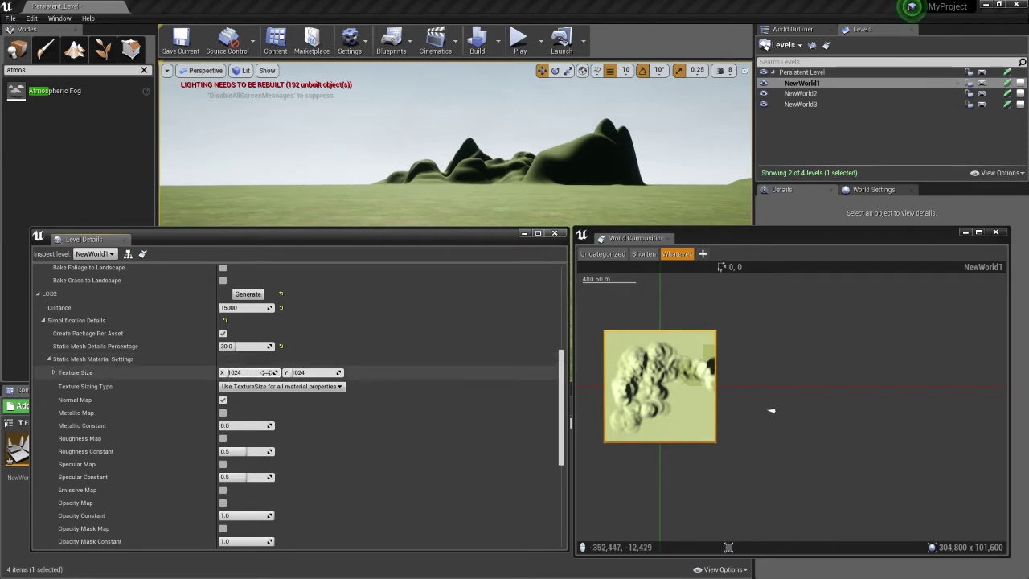
{"action": "scroll", "coordinate": [233, 442], "scroll_direction": "down", "scroll_amount": 1}
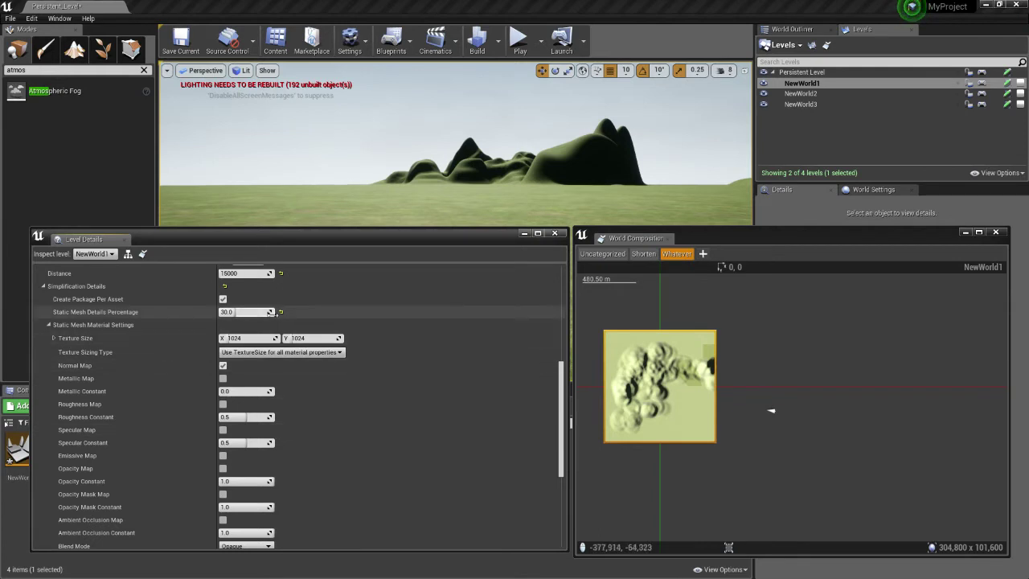
{"action": "scroll", "coordinate": [184, 471], "scroll_direction": "down", "scroll_amount": 1}
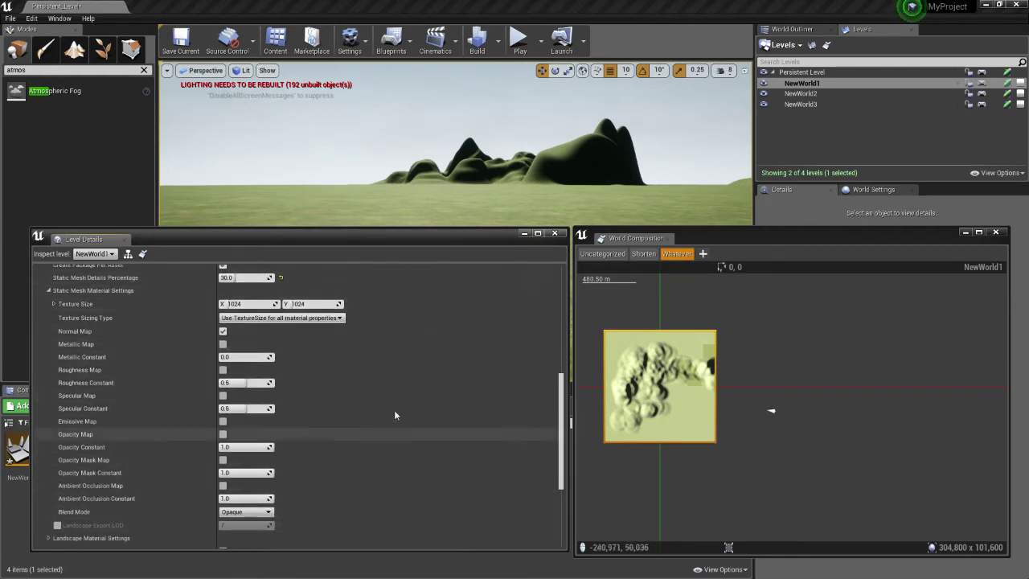
{"action": "left_click", "coordinate": [48, 290]}
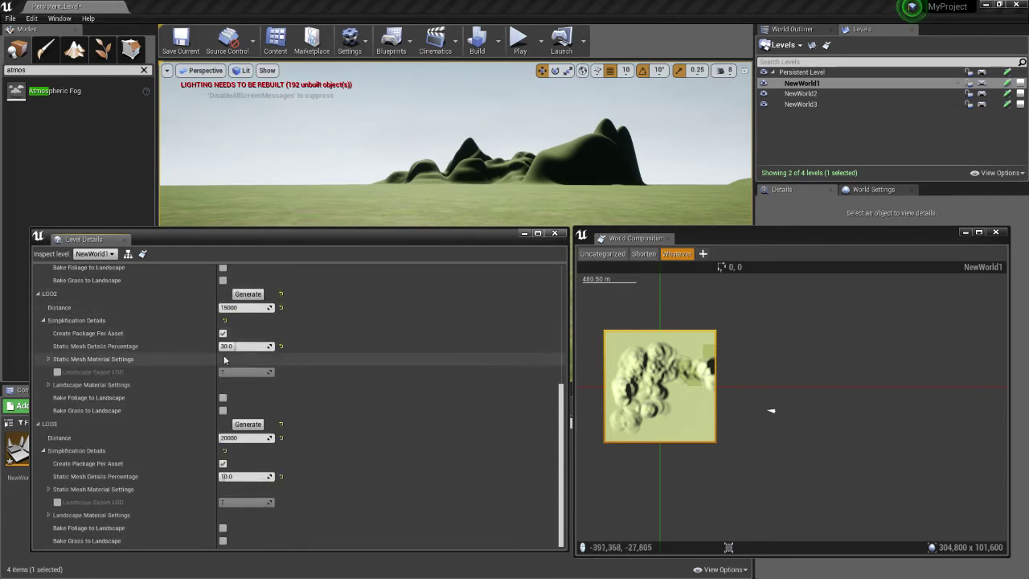
{"action": "scroll", "coordinate": [261, 342], "scroll_direction": "up", "scroll_amount": 5}
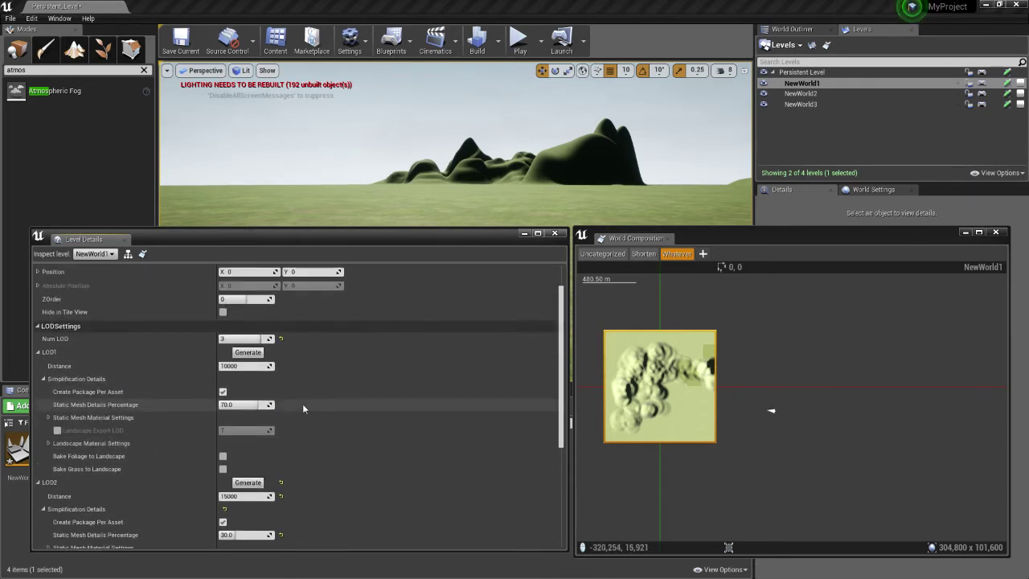
{"action": "scroll", "coordinate": [297, 386], "scroll_direction": "up", "scroll_amount": 2}
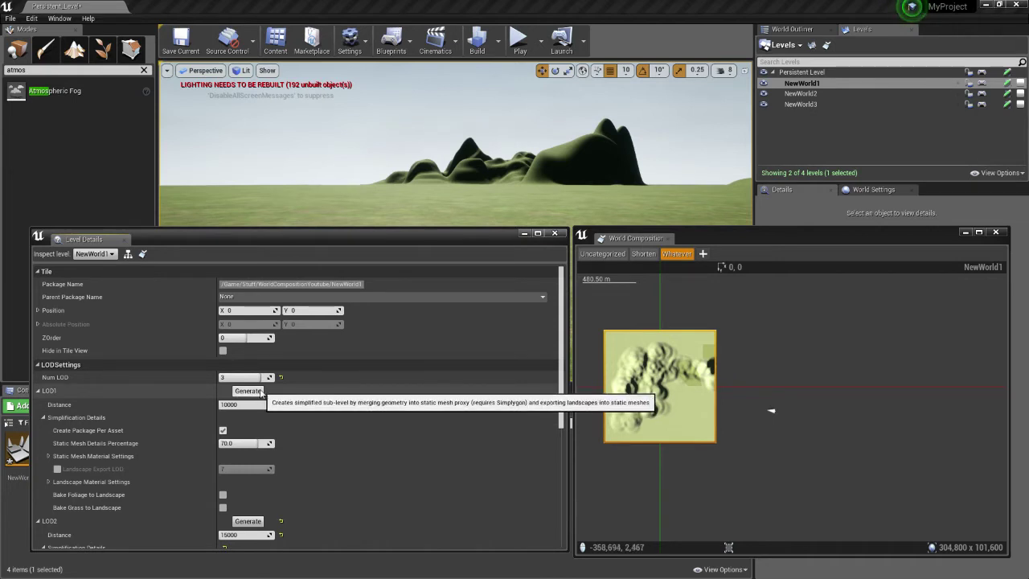
{"action": "mouse_move", "coordinate": [415, 201]}
{"action": "right_mouse_down"}
{"action": "mouse_move", "coordinate": [434, 168]}
{"action": "mouse_move", "coordinate": [507, 211]}
{"action": "mouse_move", "coordinate": [369, 218]}
{"action": "mouse_move", "coordinate": [480, 194]}
{"action": "mouse_move", "coordinate": [396, 208]}
{"action": "mouse_move", "coordinate": [449, 207]}
{"action": "mouse_move", "coordinate": [409, 196]}
{"action": "right_mouse_up"}
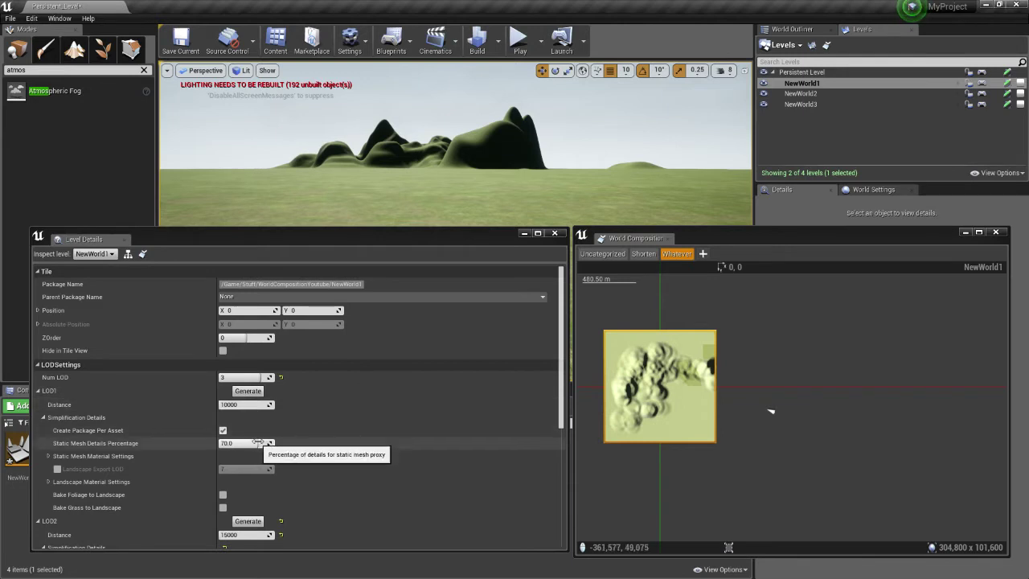
{"action": "scroll", "coordinate": [336, 415], "scroll_direction": "down", "scroll_amount": 3}
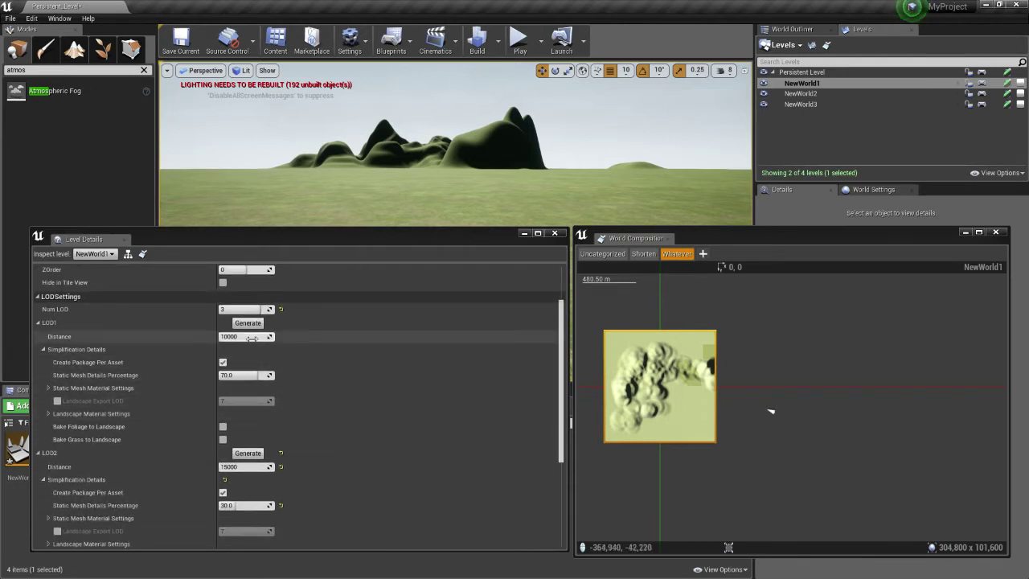
Generate the simplified landscape versions for LOD1, LOD2 and LOD3 of the NewWorld1 tile
{"action": "scroll", "coordinate": [266, 467], "scroll_direction": "down", "scroll_amount": 6}
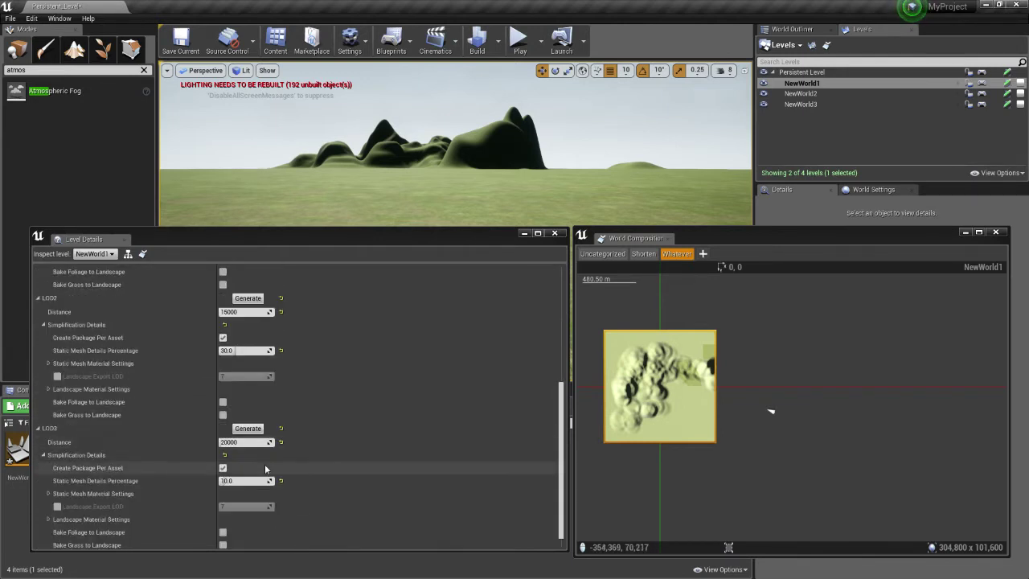
{"action": "scroll", "coordinate": [233, 401], "scroll_direction": "up", "scroll_amount": 3}
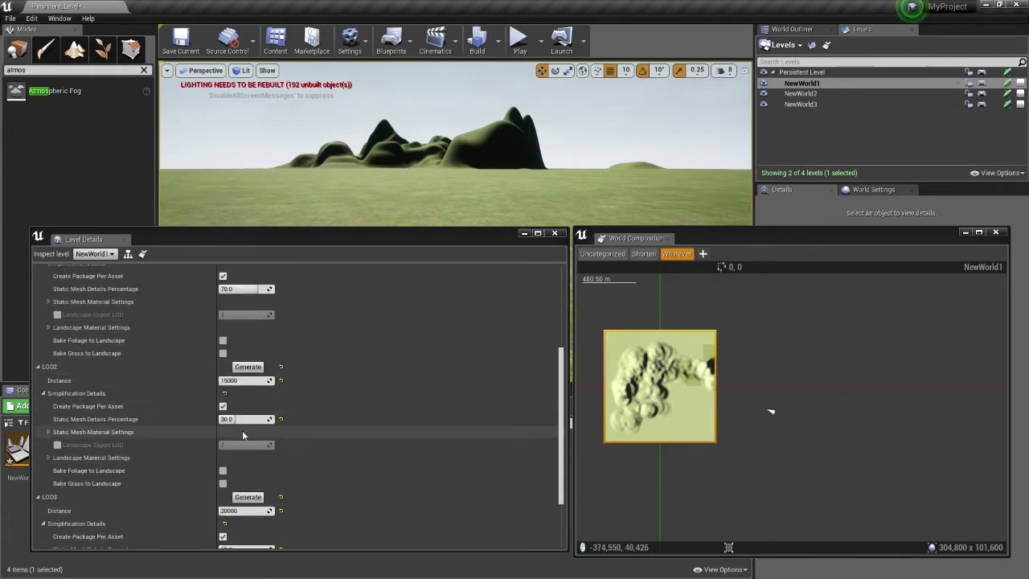
{"action": "scroll", "coordinate": [235, 276], "scroll_direction": "up", "scroll_amount": 3}
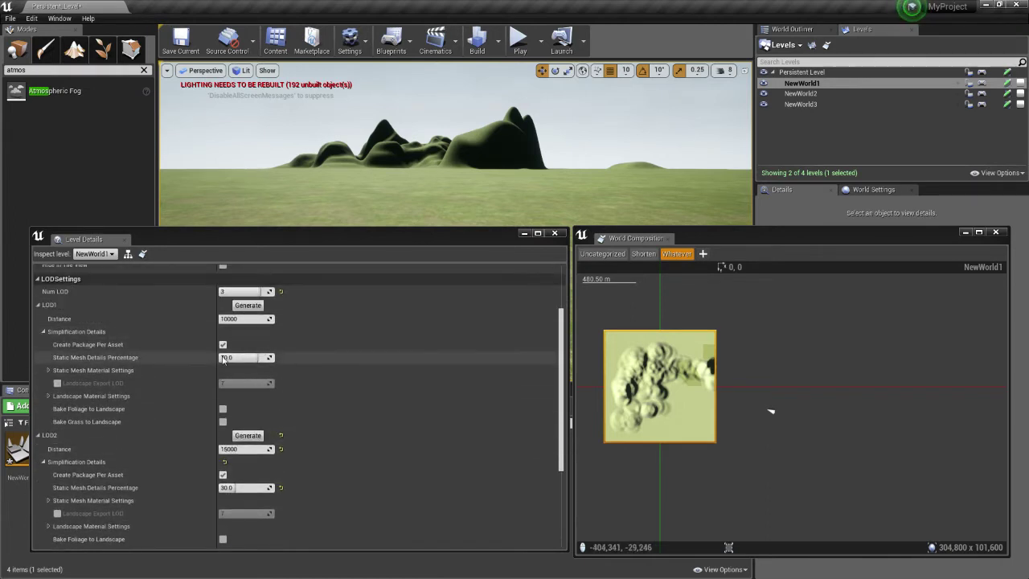
{"action": "scroll", "coordinate": [245, 492], "scroll_direction": "down", "scroll_amount": 3}
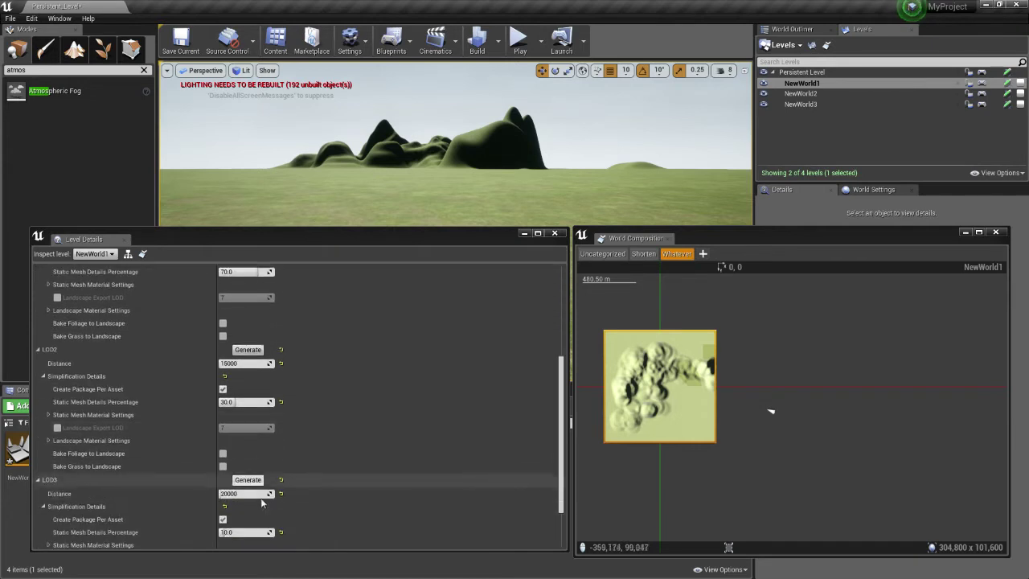
{"action": "scroll", "coordinate": [325, 486], "scroll_direction": "down", "scroll_amount": 2}
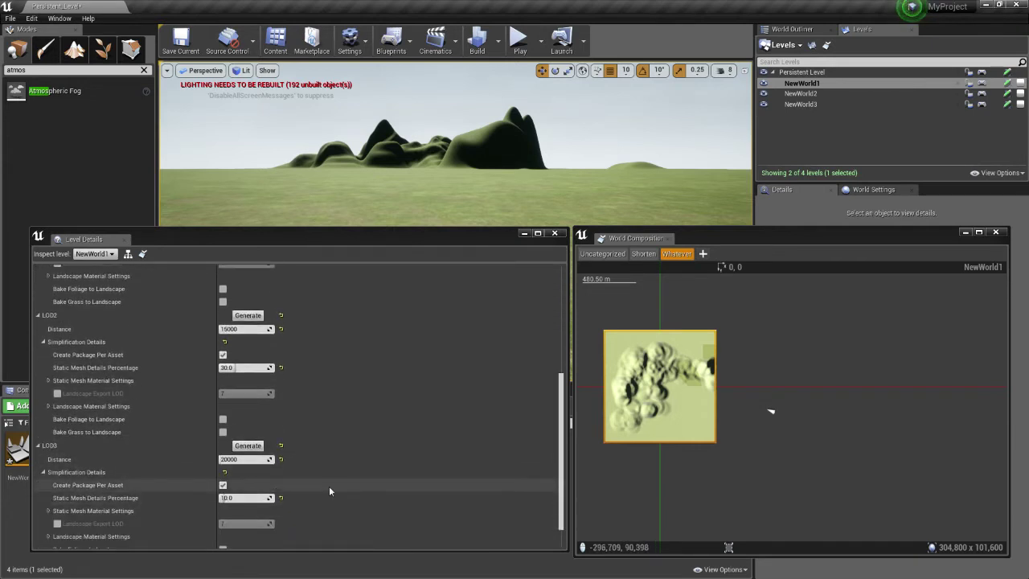
{"action": "scroll", "coordinate": [314, 455], "scroll_direction": "up", "scroll_amount": 8}
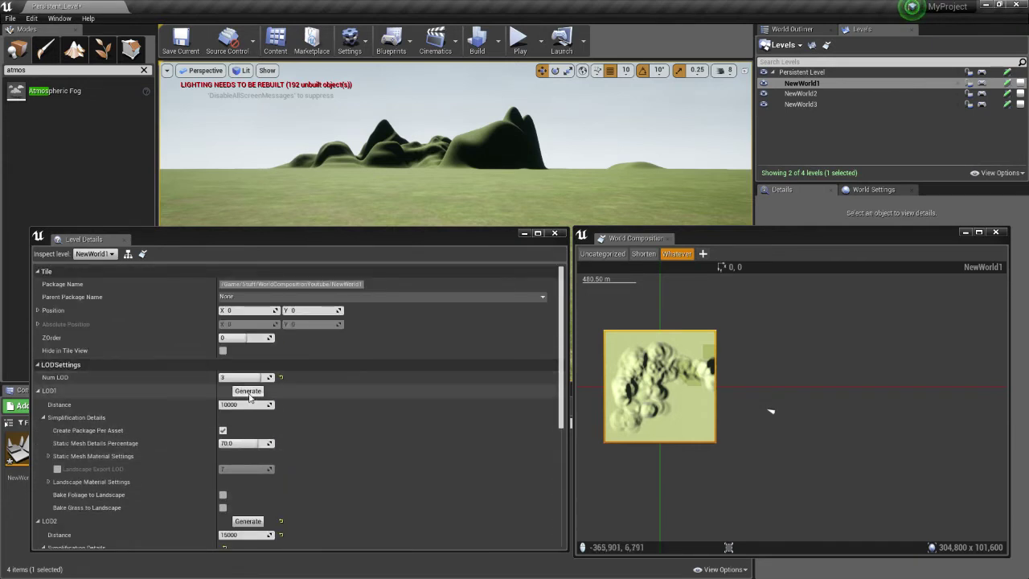
{"action": "left_click", "coordinate": [248, 391]}
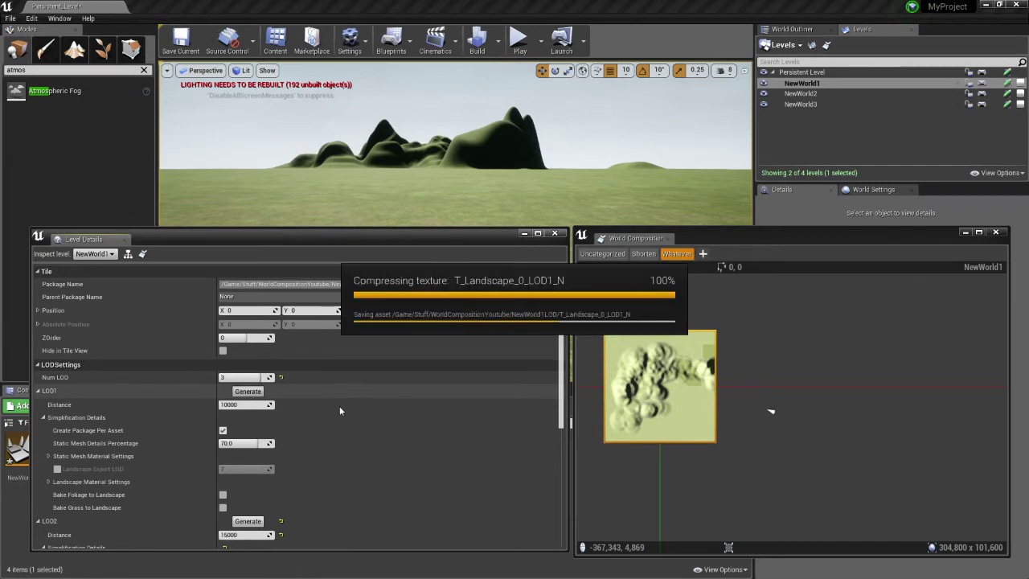
{"action": "left_click", "coordinate": [249, 522]}
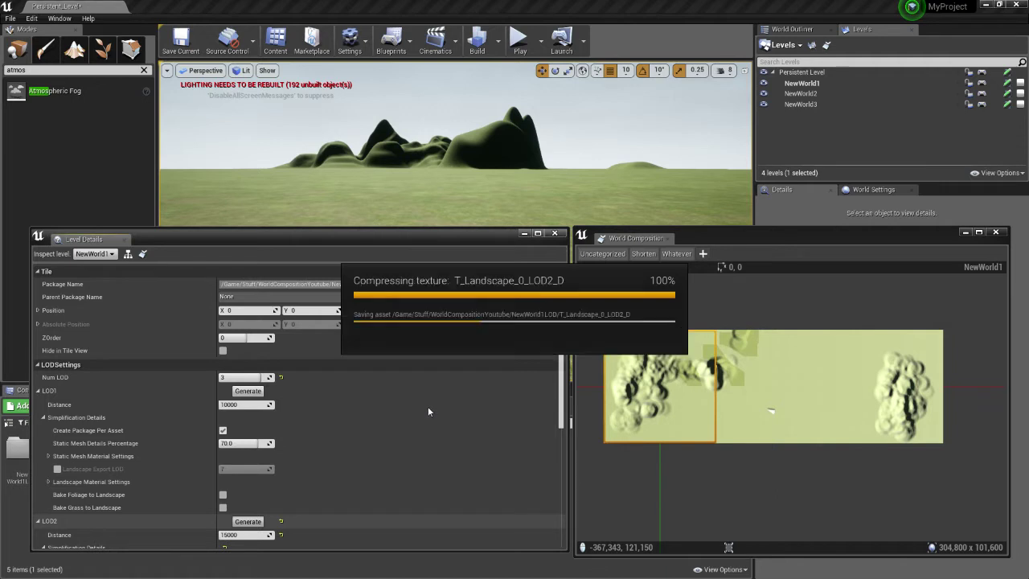
{"action": "scroll", "coordinate": [428, 408], "scroll_direction": "down", "scroll_amount": 3}
{"action": "scroll", "coordinate": [429, 409], "scroll_direction": "down", "scroll_amount": 2}
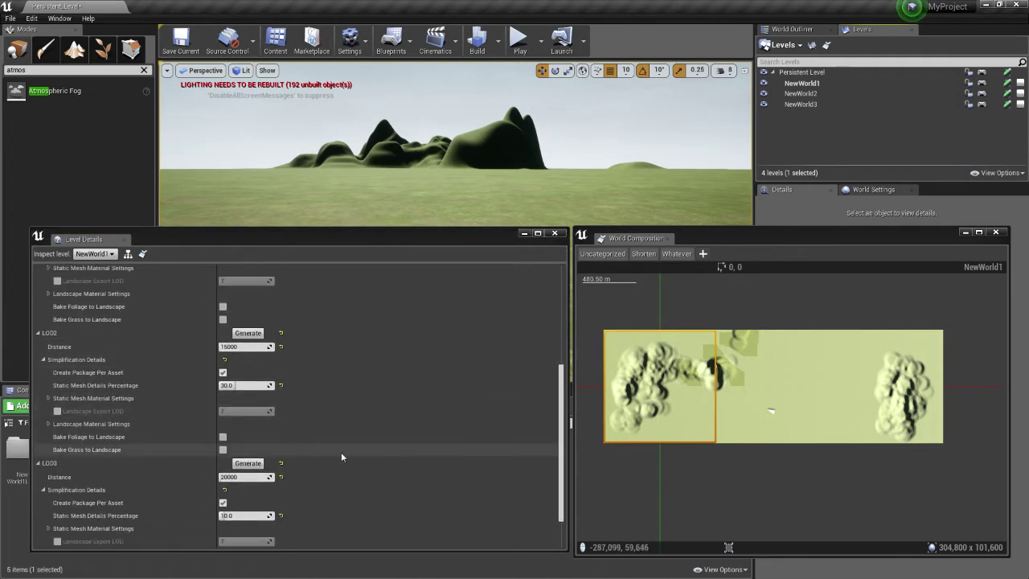
{"action": "left_click", "coordinate": [247, 463]}
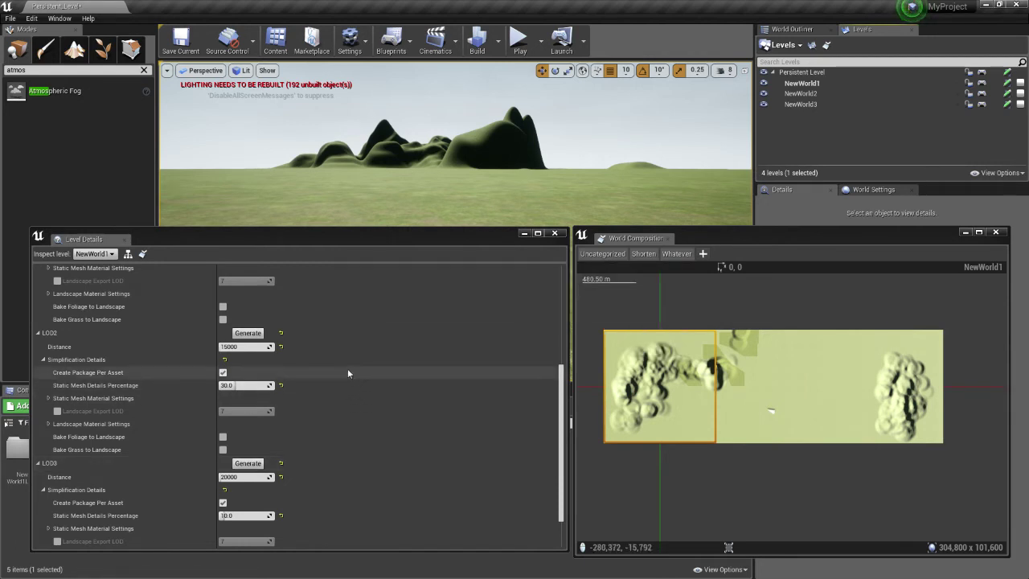
Uncover the Content Browser, open the NewWorld1LOD folder and examine the generated materials, levels, static meshes and textures
{"action": "left_click_drag", "start_coordinate": [404, 240], "coordinate": [836, 138]}
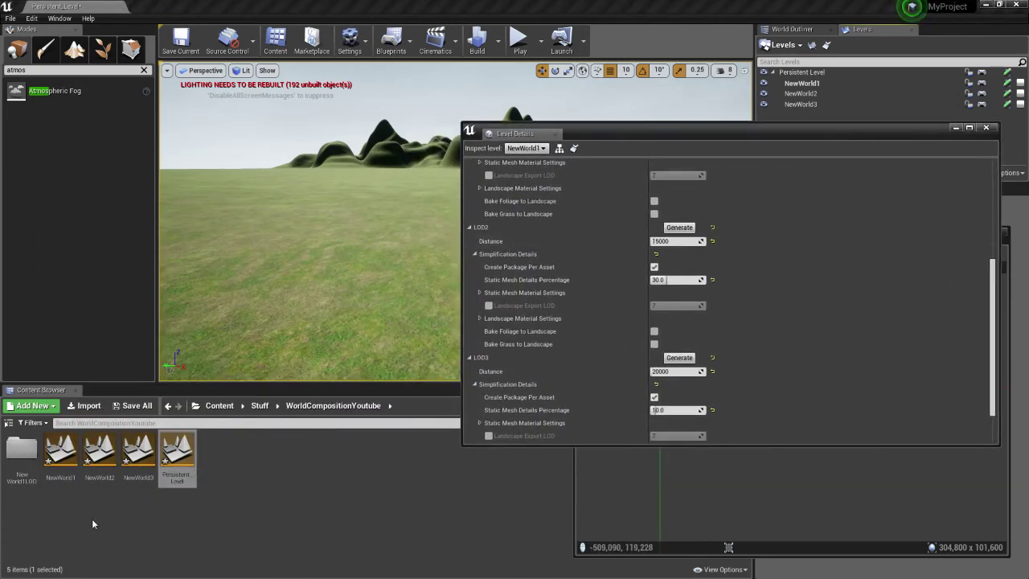
{"action": "left_click", "coordinate": [92, 520]}
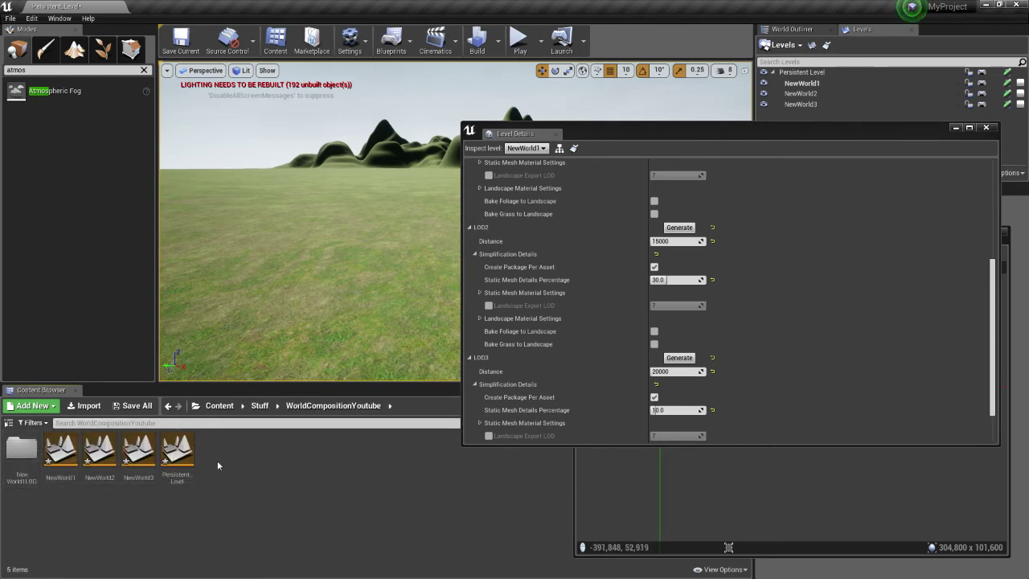
{"action": "double_click", "coordinate": [22, 450]}
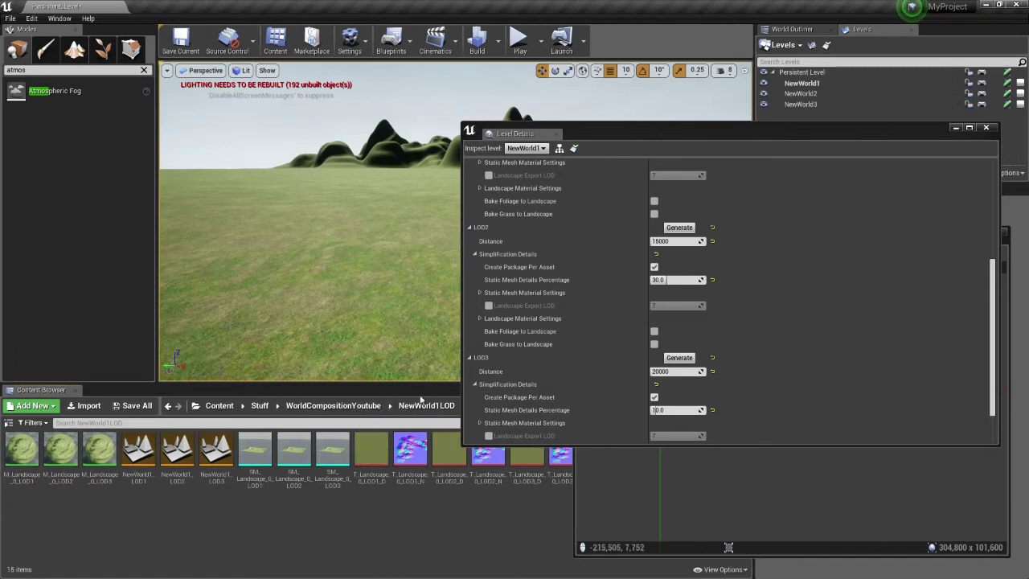
{"action": "left_click_drag", "start_coordinate": [683, 128], "coordinate": [694, 72]}
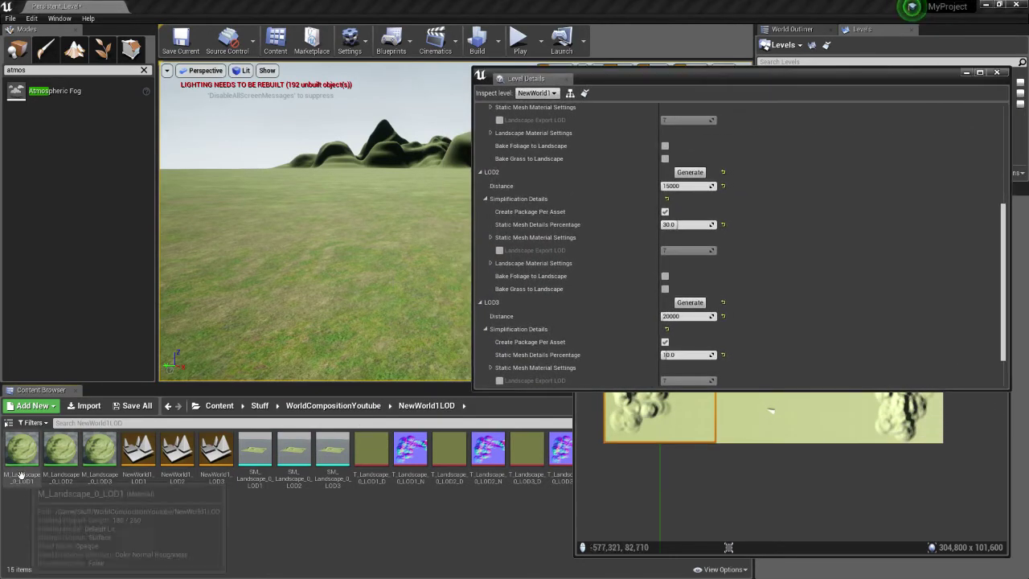
{"action": "left_click", "coordinate": [177, 450]}
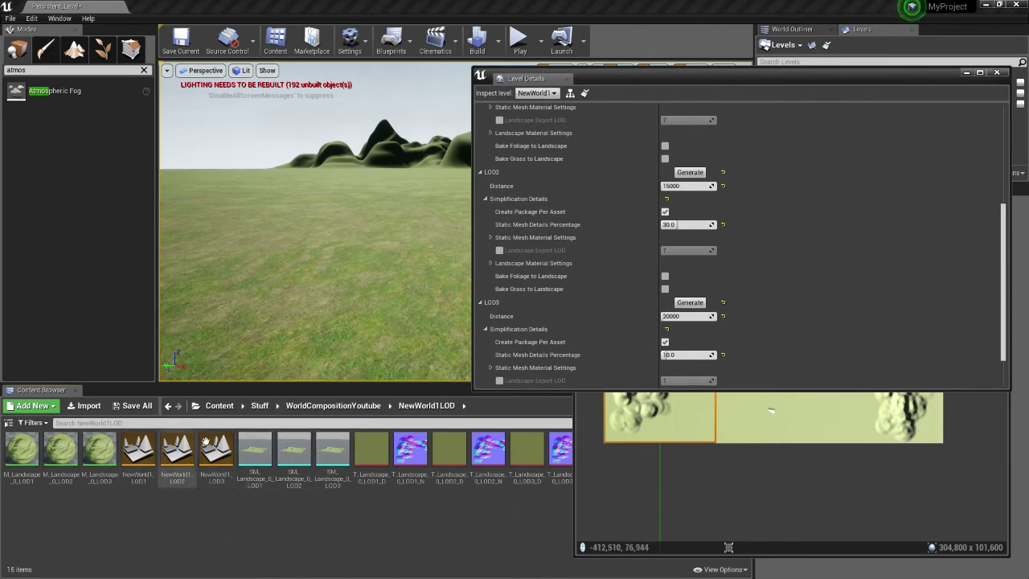
{"action": "left_click", "coordinate": [208, 466]}
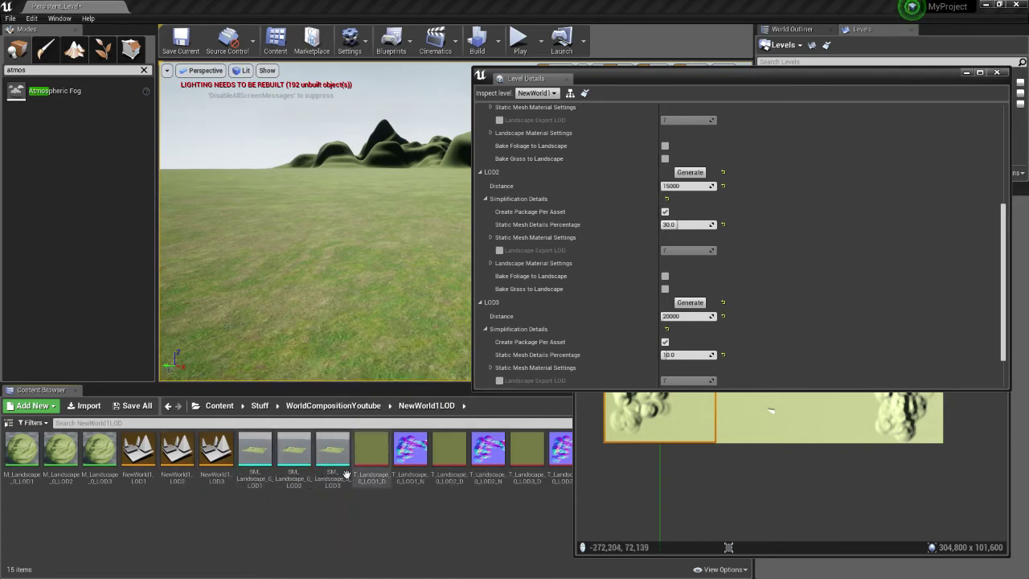
{"action": "mouse_move", "coordinate": [429, 475]}
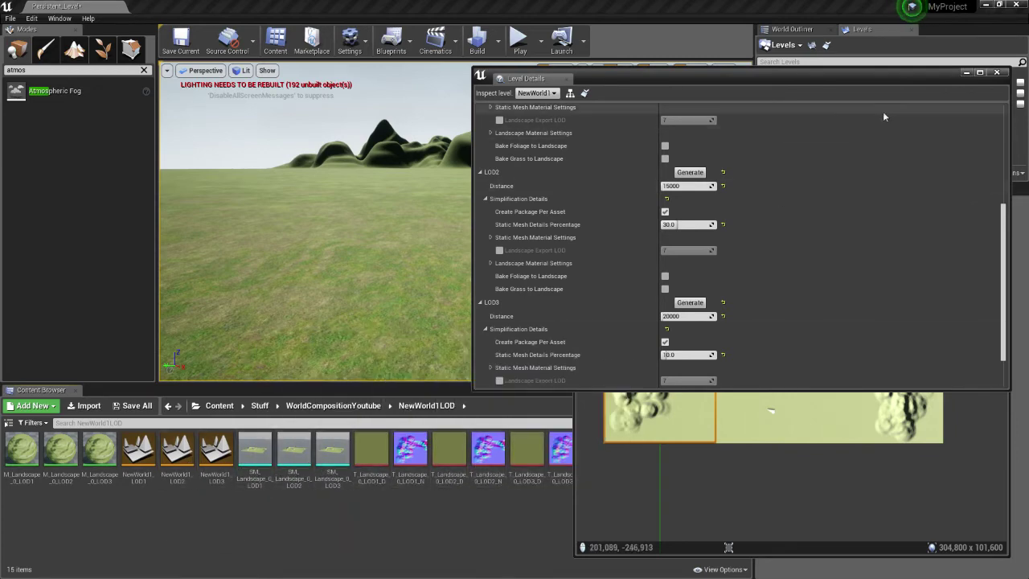
Review the LOD2 and LOD3 settings once more and minimize the Level Details window
{"action": "mouse_move", "coordinate": [898, 77]}
{"action": "left_mouse_down"}
{"action": "mouse_move", "coordinate": [722, 239]}
{"action": "mouse_move", "coordinate": [770, 172]}
{"action": "mouse_move", "coordinate": [918, 91]}
{"action": "mouse_move", "coordinate": [899, 87]}
{"action": "left_mouse_up"}
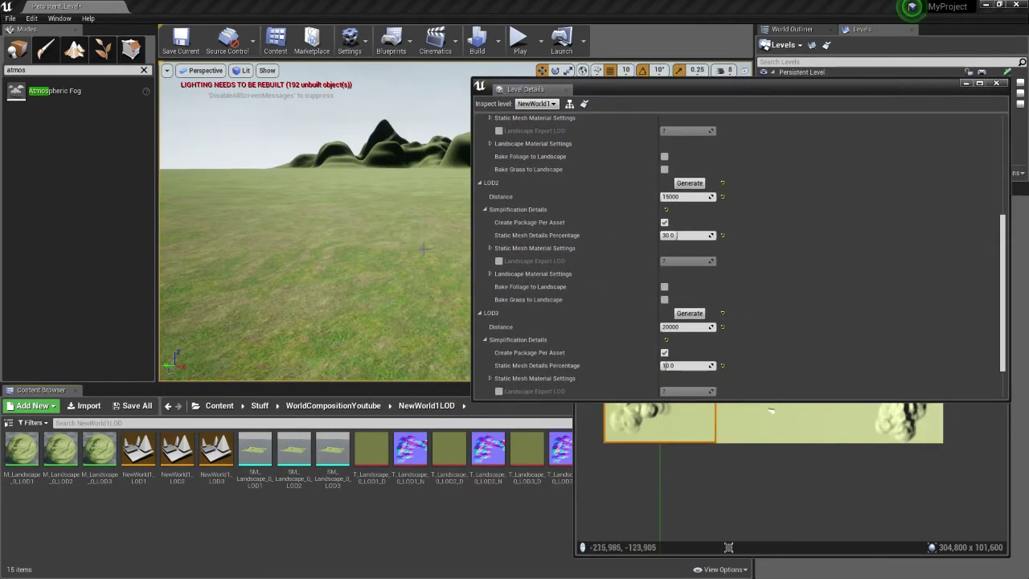
{"action": "left_click_drag", "start_coordinate": [813, 93], "coordinate": [784, 84]}
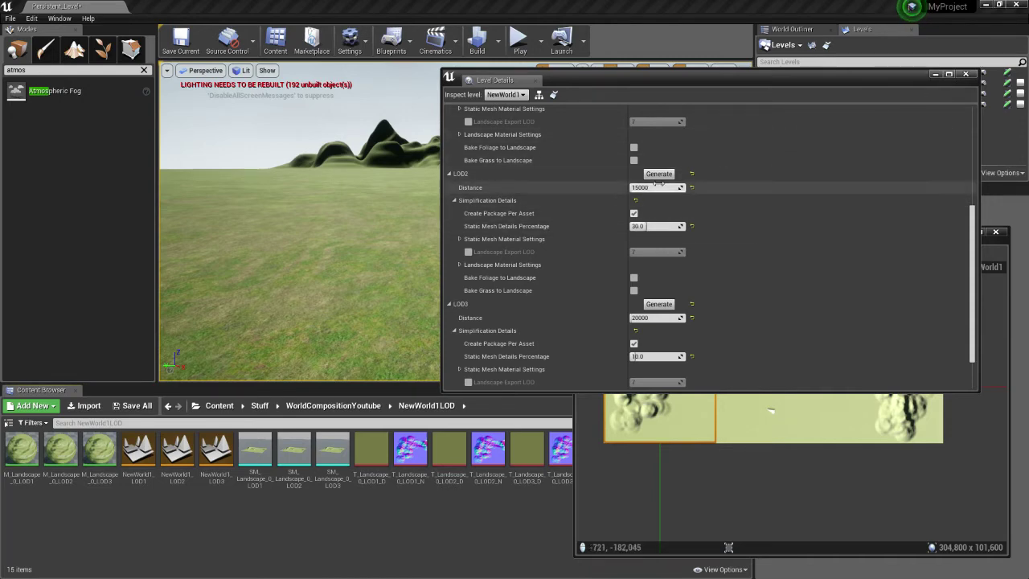
{"action": "scroll", "coordinate": [671, 317], "scroll_direction": "down", "scroll_amount": 2}
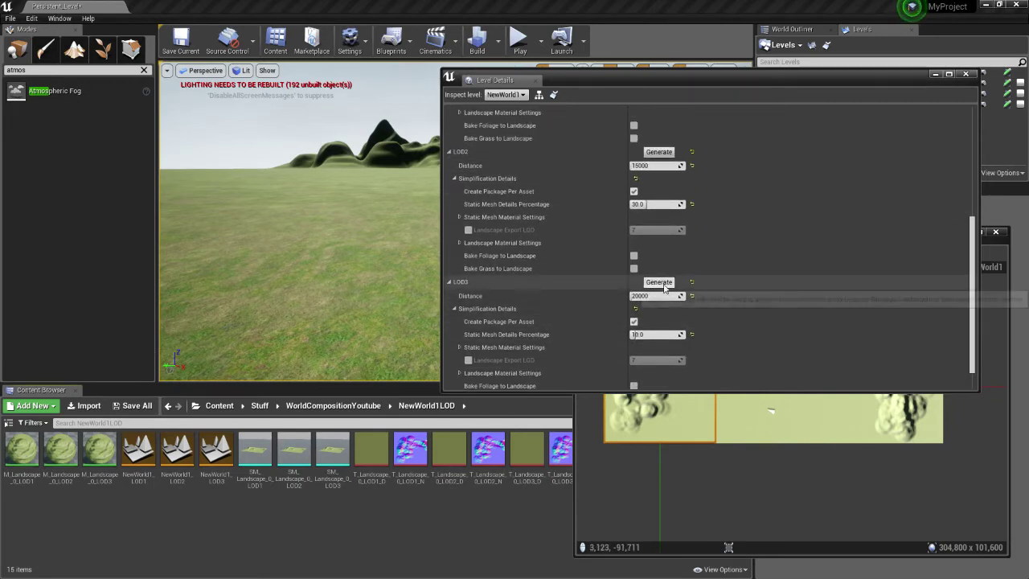
{"action": "left_click", "coordinate": [934, 75]}
Play the level and move back and forth in NewWorld2 to compare NewWorld1's full landscape with its distant LOD
{"action": "left_click", "coordinate": [519, 38]}
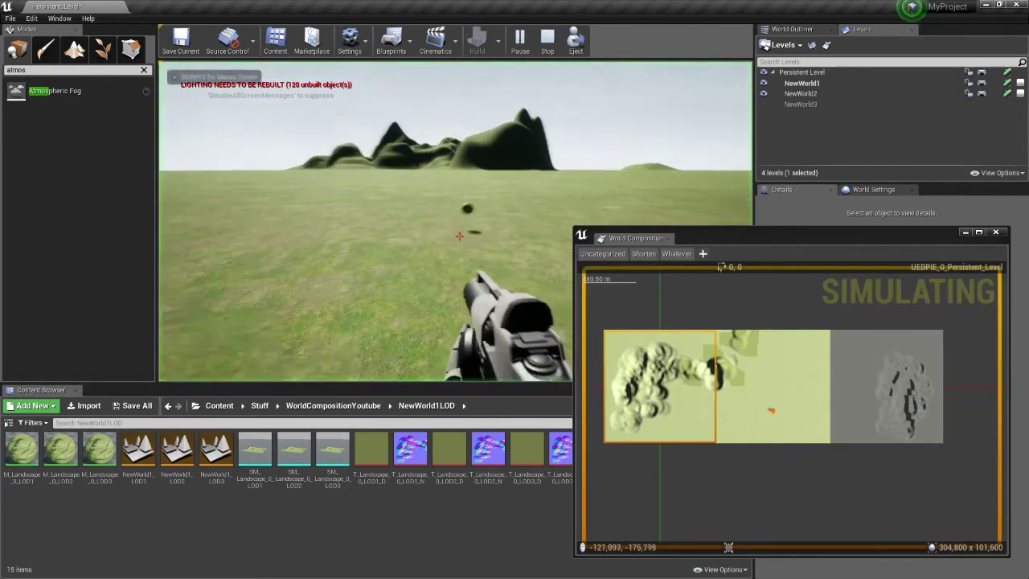
{"action": "key", "text": "s"}
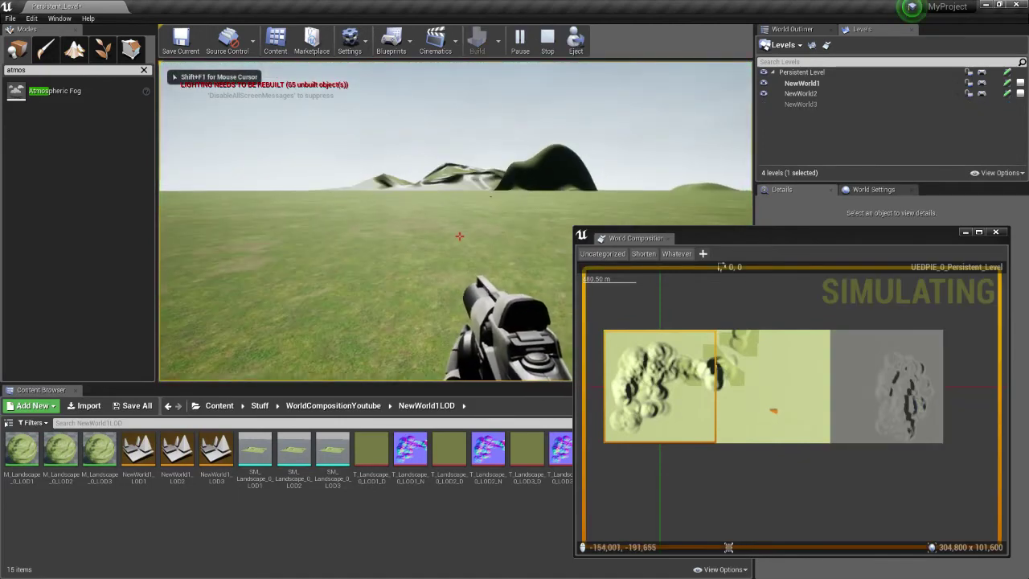
{"action": "key", "text": "w"}
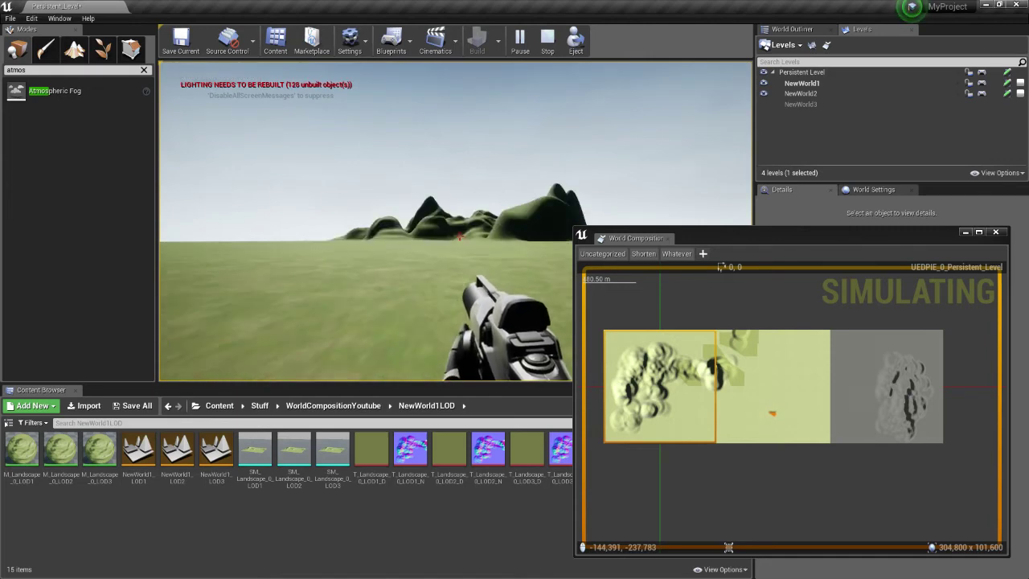
{"action": "key", "text": "w"}
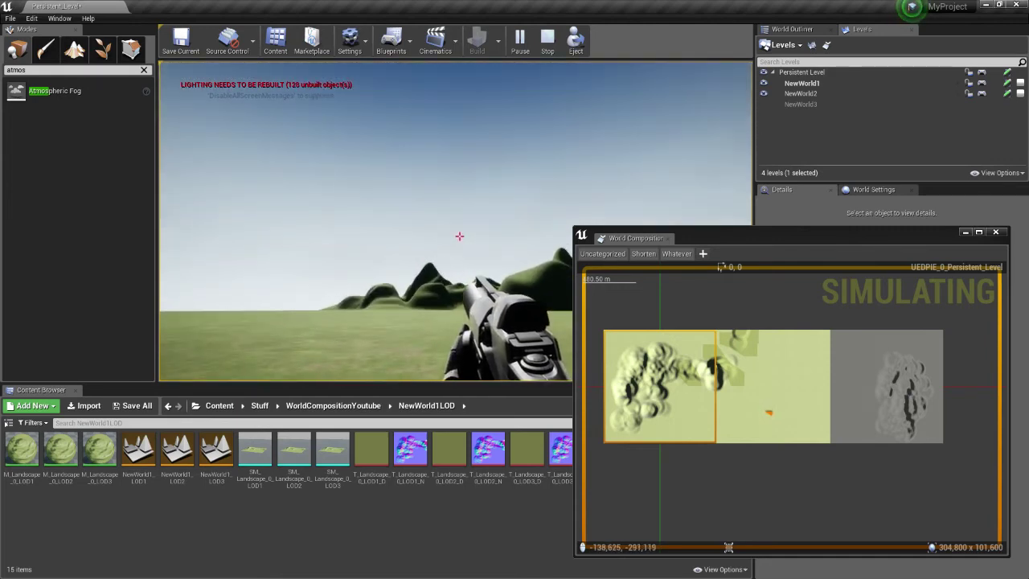
{"action": "key", "text": "w"}
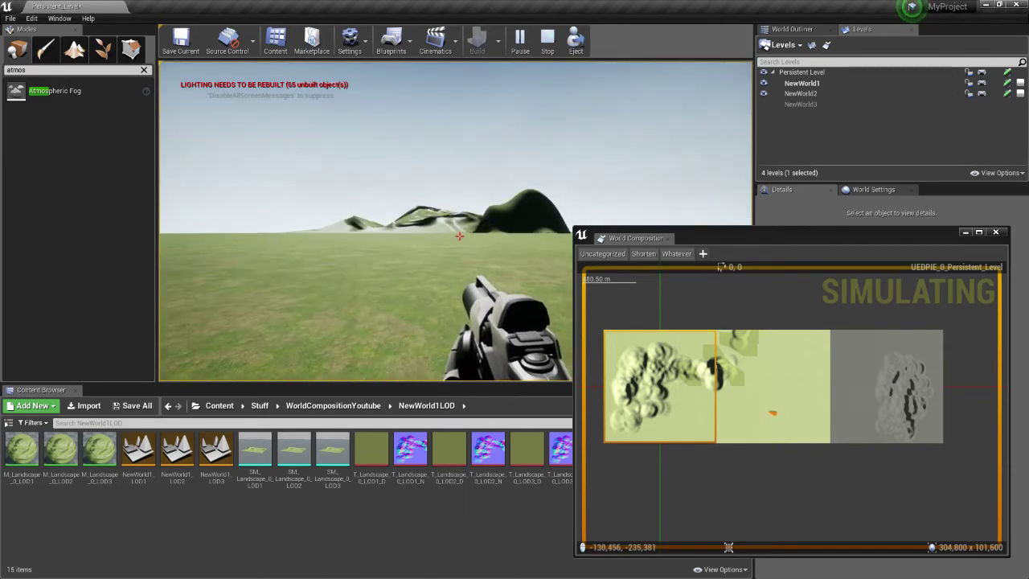
{"action": "key", "text": "w"}
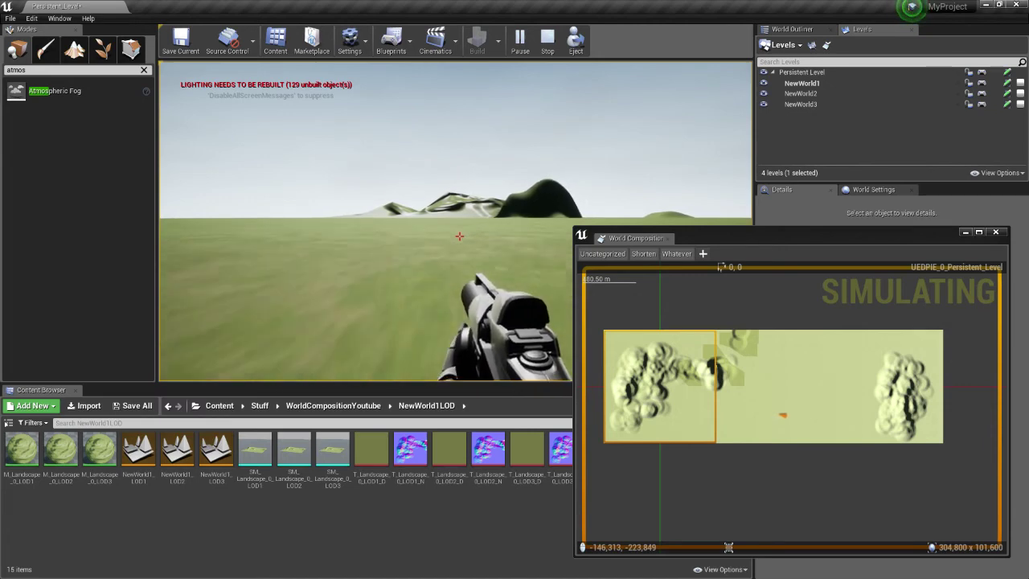
{"action": "key", "text": "s"}
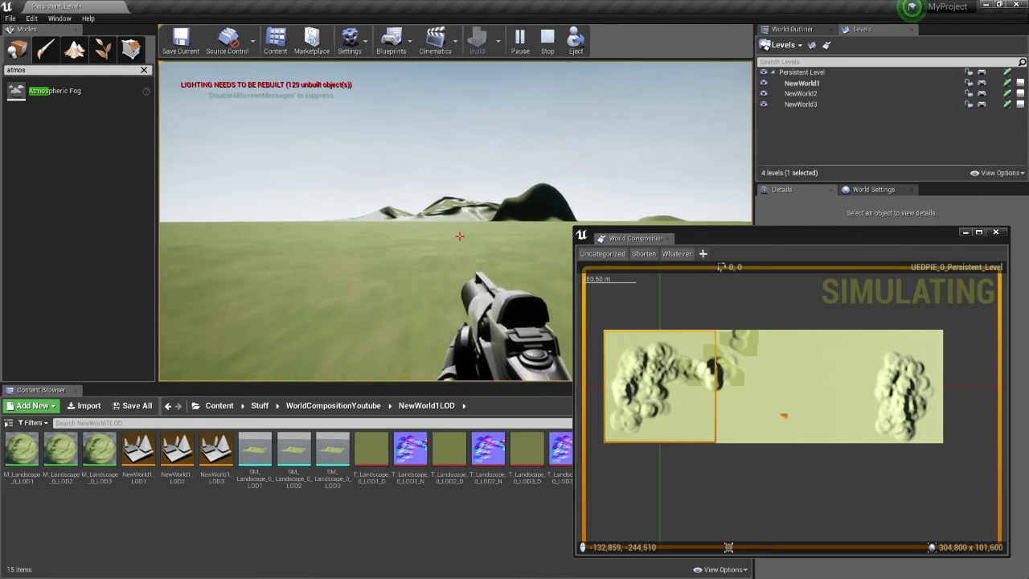
Cross the LOD switching distance again, approaching and leaving the NewWorld1 mountains to examine how their shape changes
{"action": "key", "text": "w"}
{"action": "key", "text": "w"}
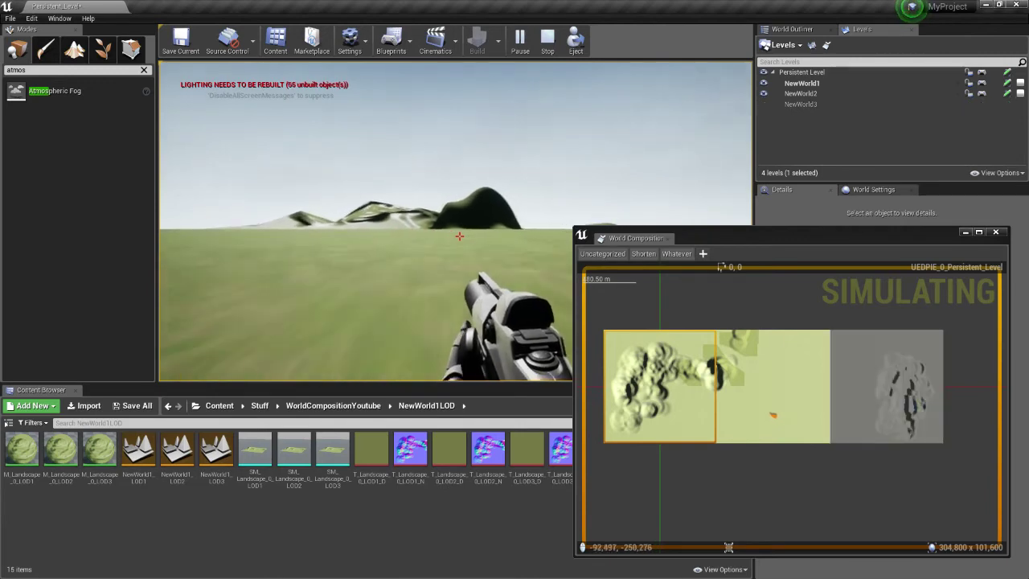
{"action": "key", "text": "a"}
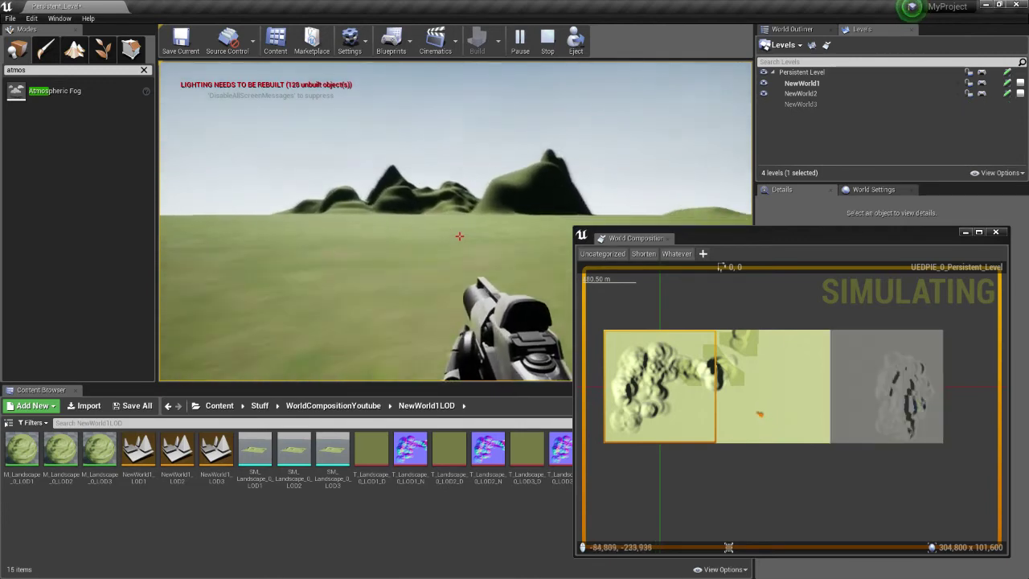
{"action": "key", "text": "w"}
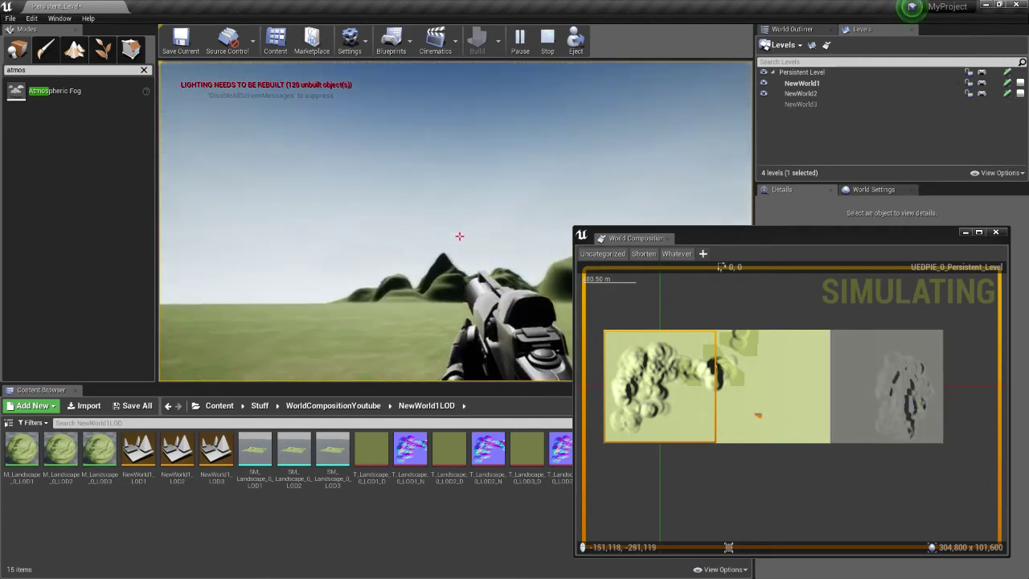
{"action": "key", "text": "w"}
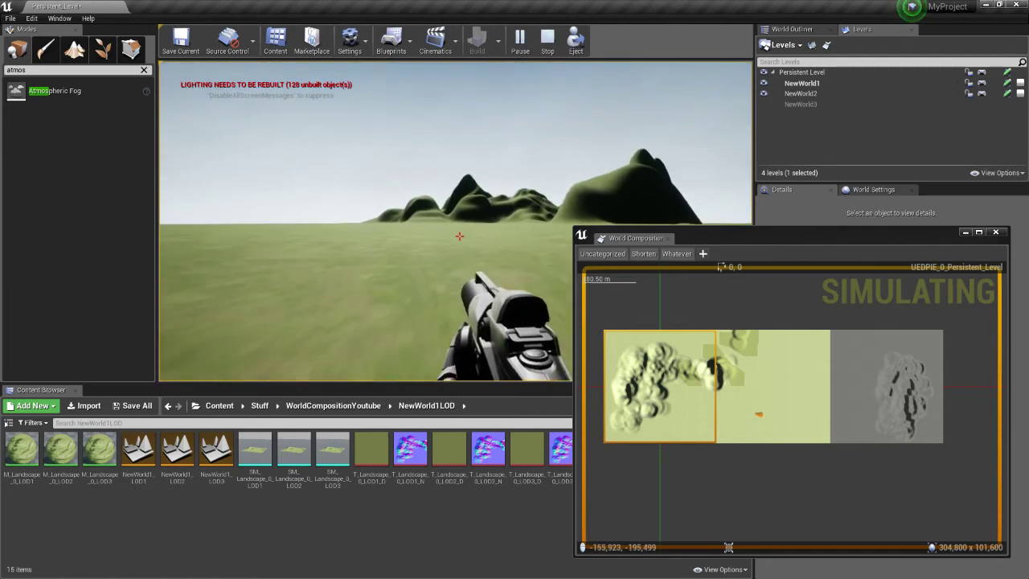
{"action": "key", "text": "w"}
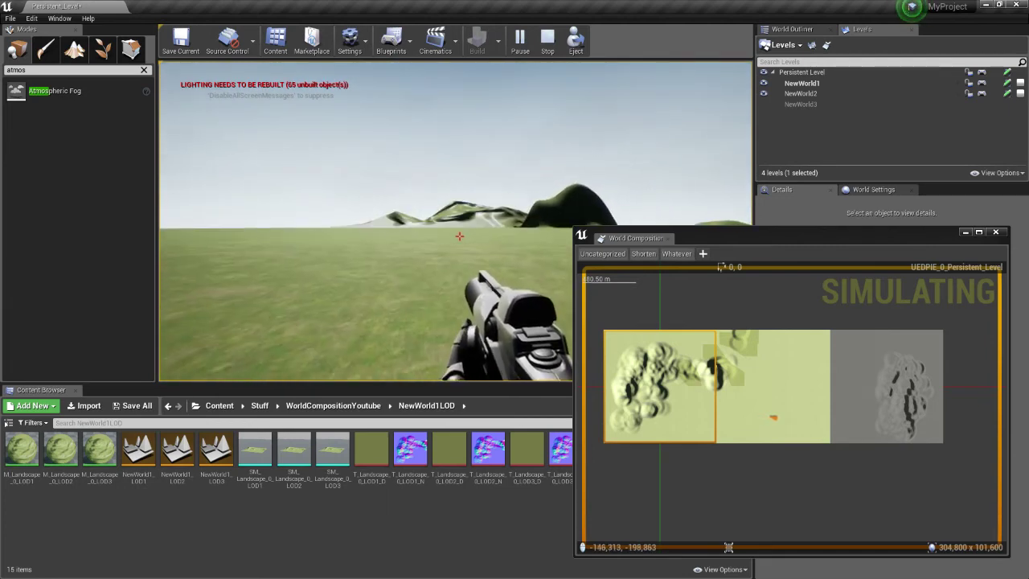
Move farther from the NewWorld1 mountains to check the visibility of the more distant LODs, and end the play session
{"action": "key", "text": "w"}
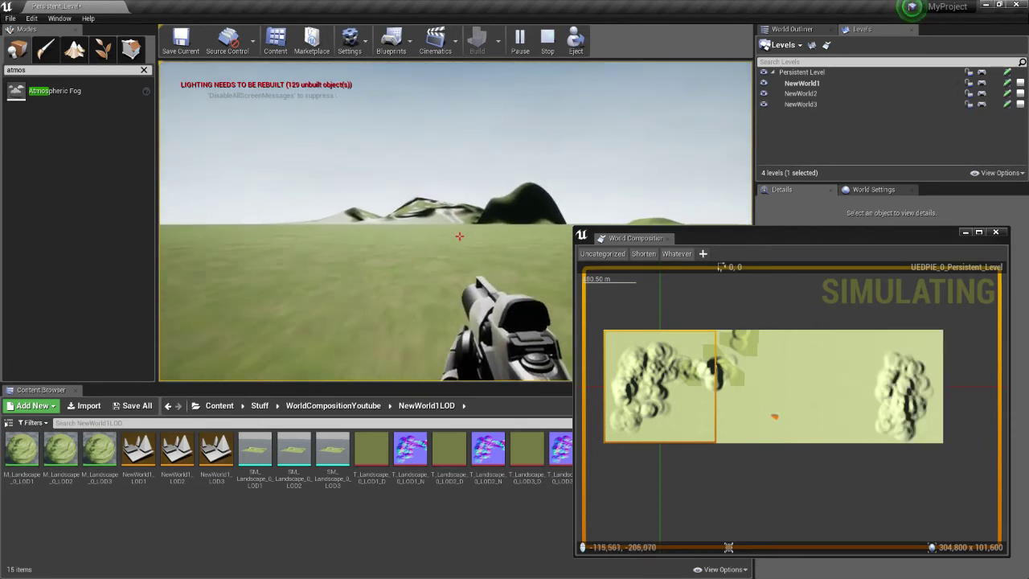
{"action": "key", "text": "w"}
{"action": "key", "text": "w"}
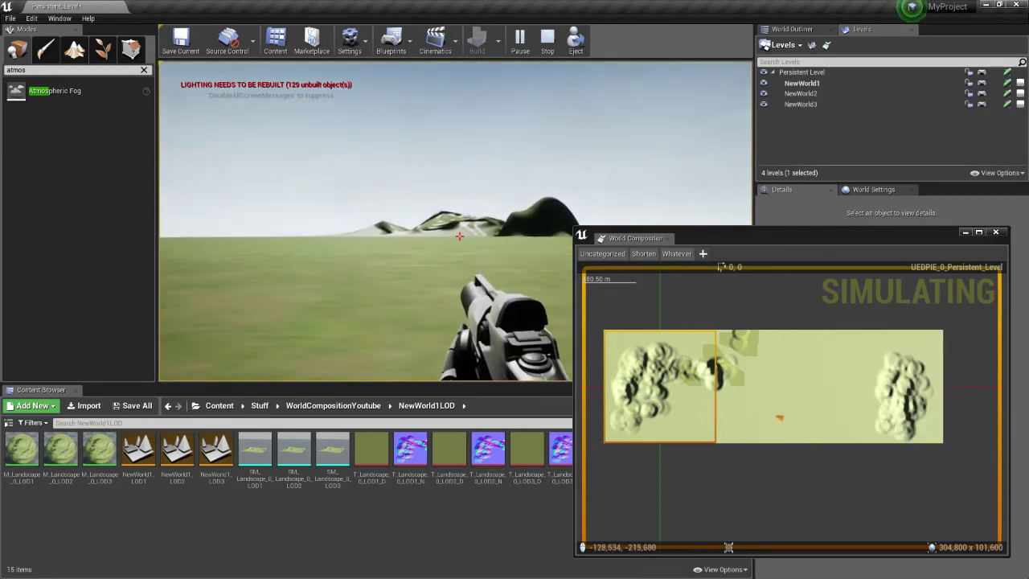
{"action": "key", "text": "w"}
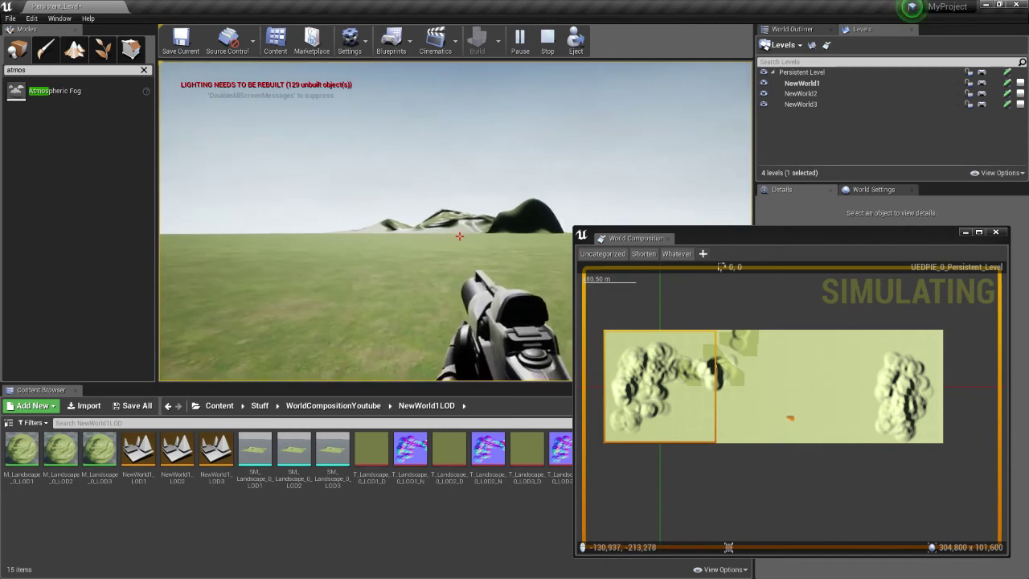
{"action": "key", "text": "w"}
{"action": "key", "text": "w"}
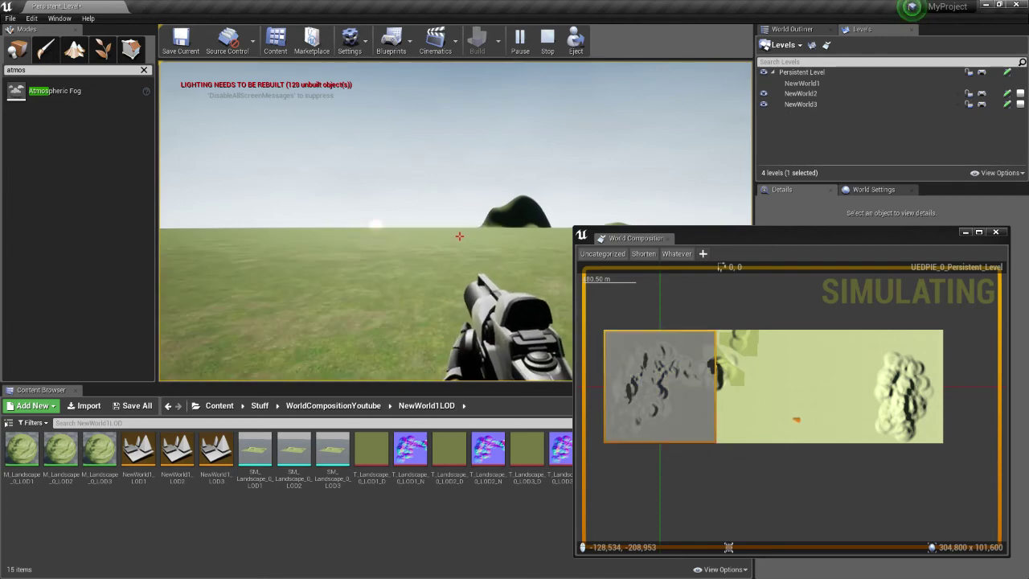
{"action": "key", "text": "Escape"}
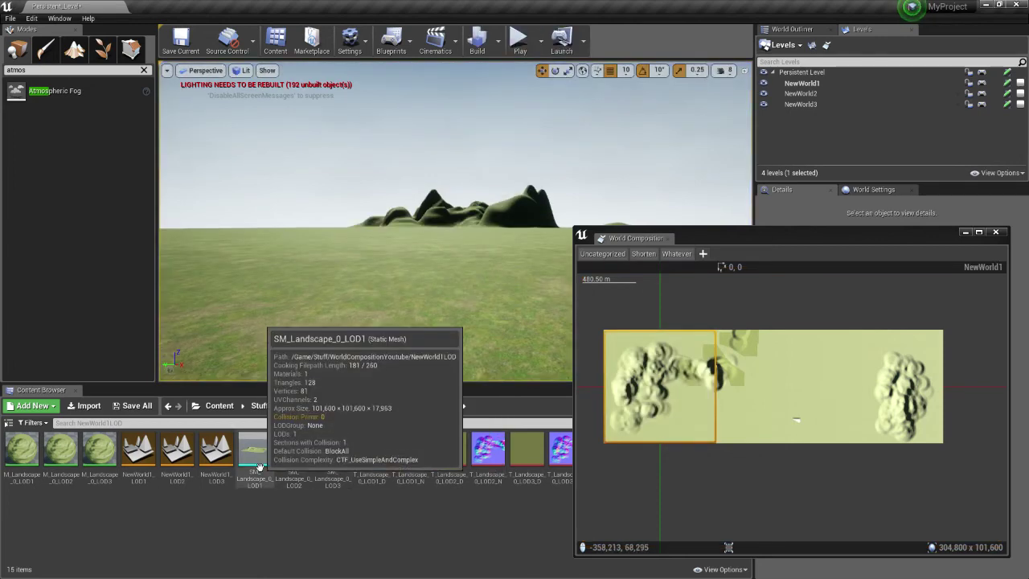
Open the SM_Landscape_0_LOD2 and SM_Landscape_0_LOD1 static meshes and compare their triangle counts, vertex counts and reduction settings
{"action": "mouse_move", "coordinate": [292, 465]}
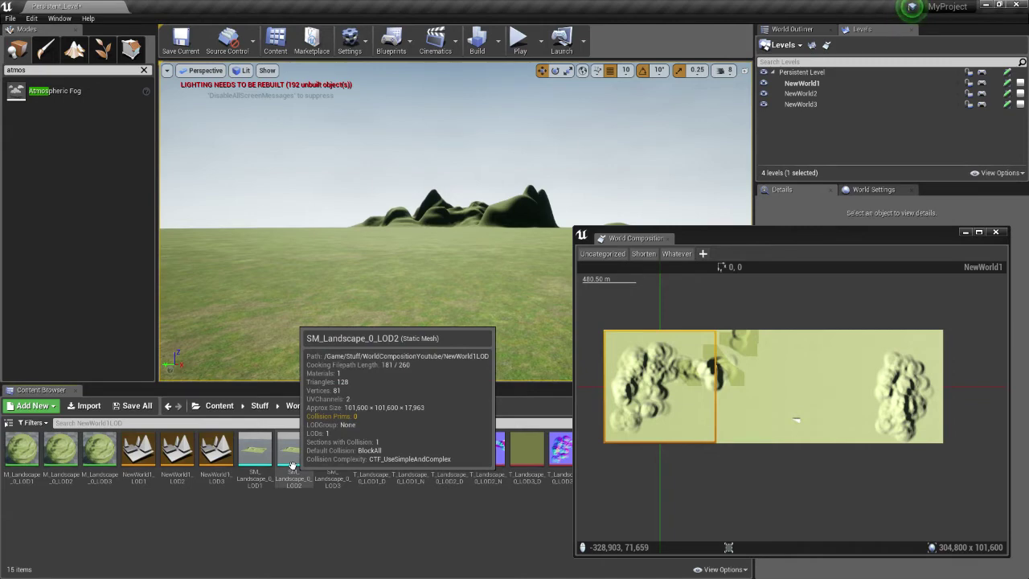
{"action": "left_click", "coordinate": [292, 465]}
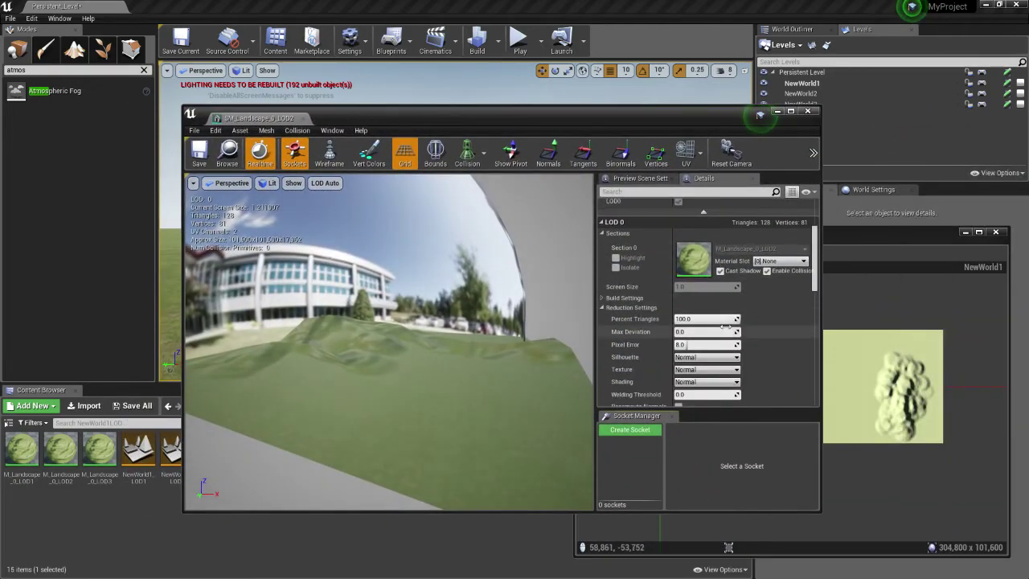
{"action": "left_click_drag", "start_coordinate": [565, 121], "coordinate": [720, 100]}
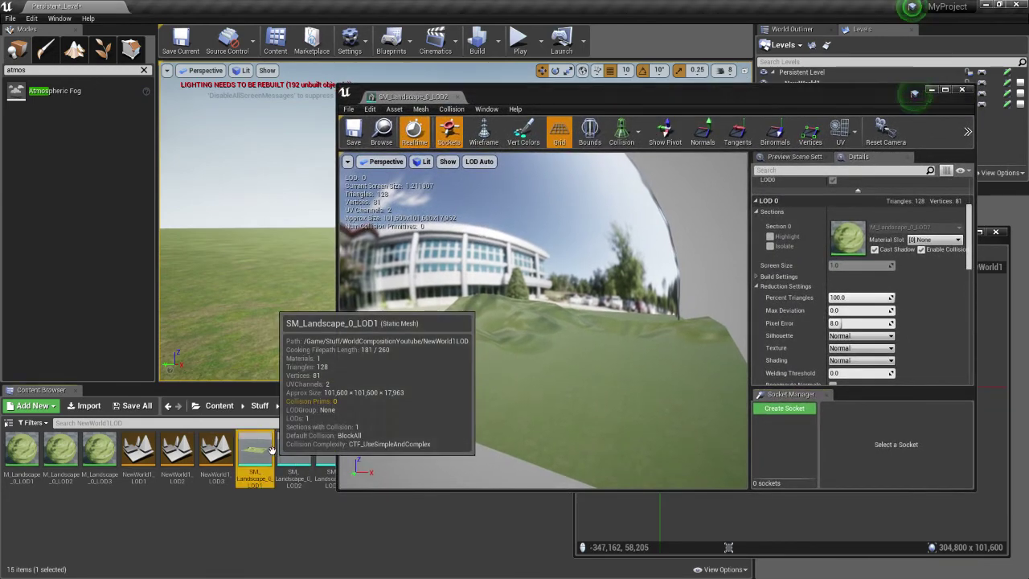
{"action": "left_click", "coordinate": [293, 455]}
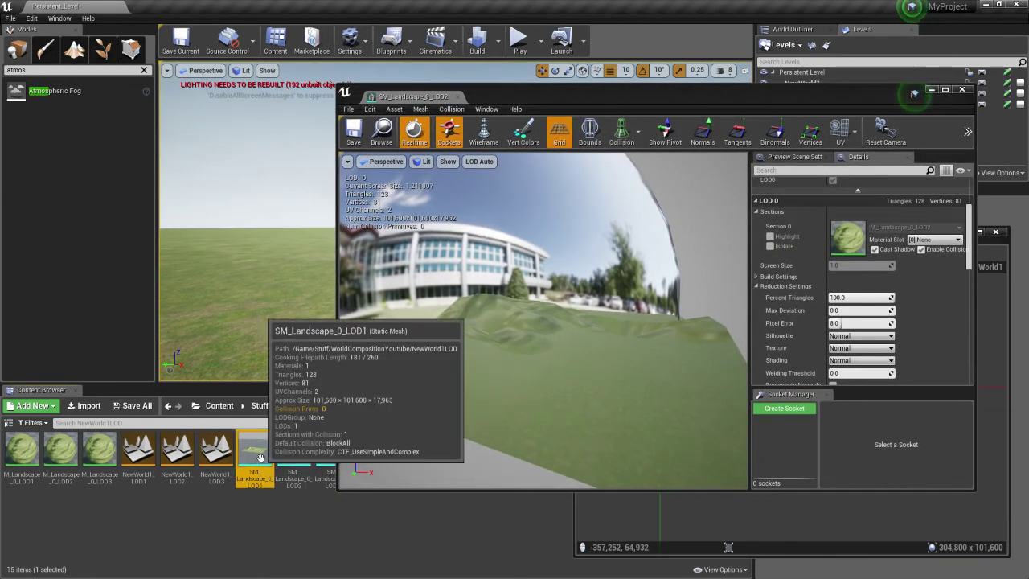
{"action": "double_click", "coordinate": [256, 454]}
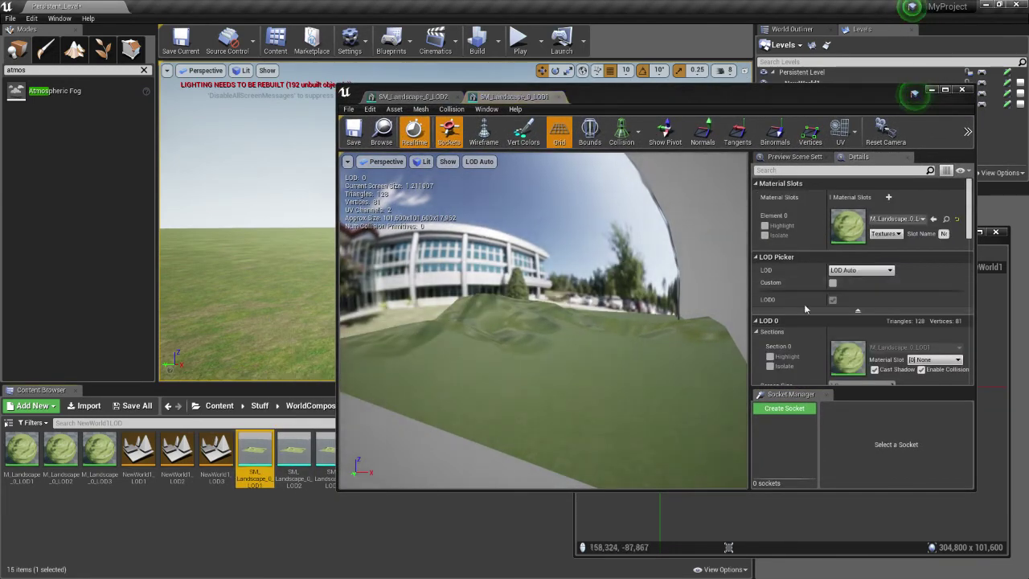
{"action": "double_click", "coordinate": [296, 457]}
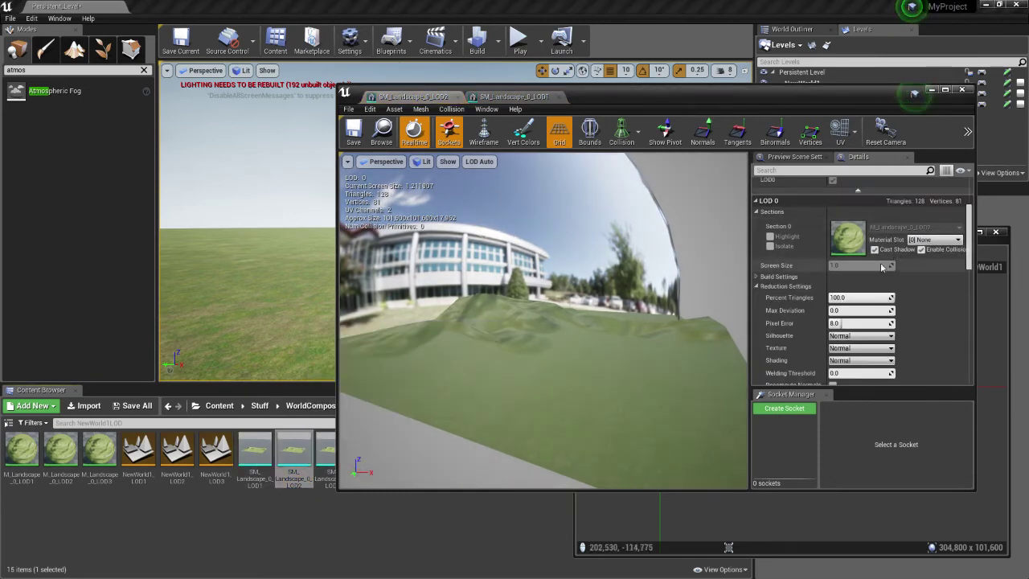
{"action": "double_click", "coordinate": [256, 452]}
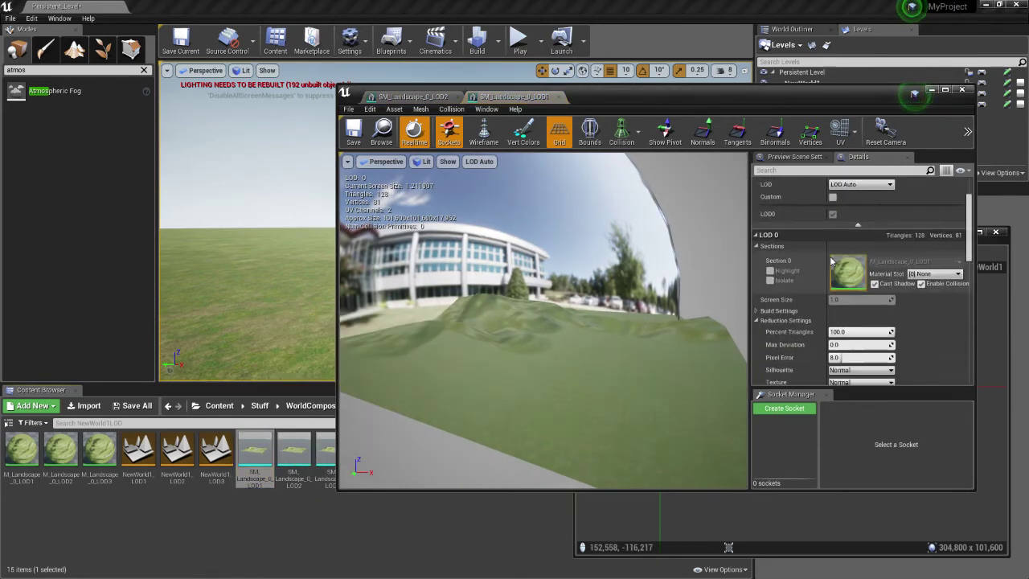
Set Percent Triangles of the SM_Landscape_0_LOD2 mesh to 50, apply the changes and check its triangle and vertex counts
{"action": "double_click", "coordinate": [298, 462]}
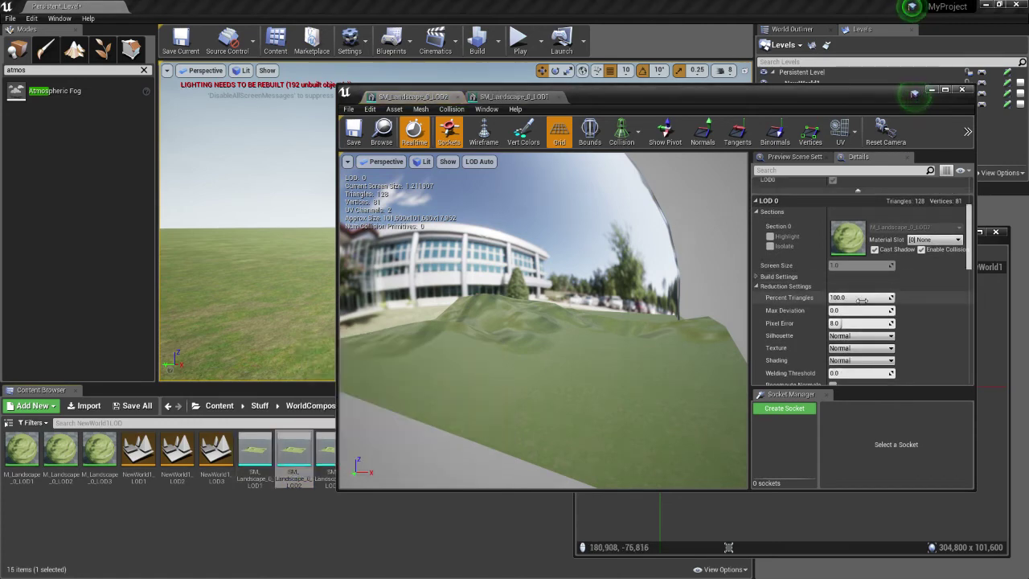
{"action": "key", "text": "Return"}
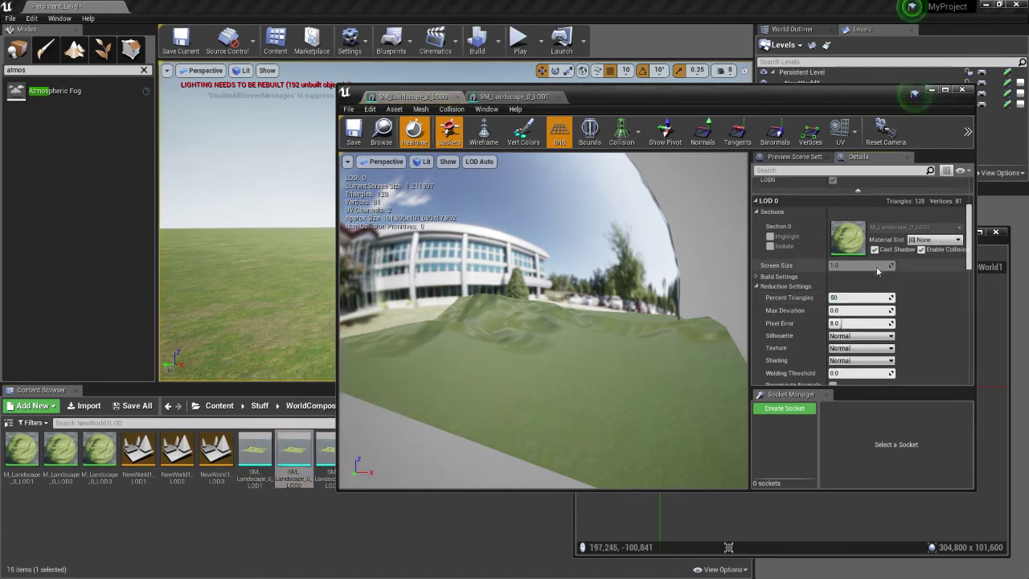
{"action": "left_click_drag", "start_coordinate": [970, 257], "coordinate": [966, 356]}
{"action": "scroll", "coordinate": [887, 271], "scroll_direction": "down", "scroll_amount": 2}
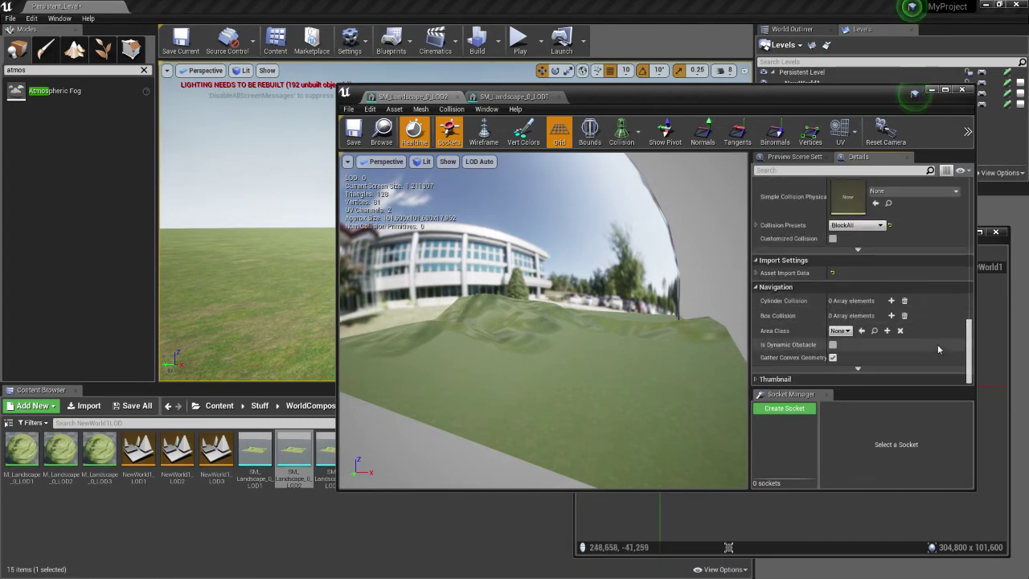
{"action": "scroll", "coordinate": [919, 269], "scroll_direction": "up", "scroll_amount": 5}
{"action": "scroll", "coordinate": [920, 269], "scroll_direction": "up", "scroll_amount": 5}
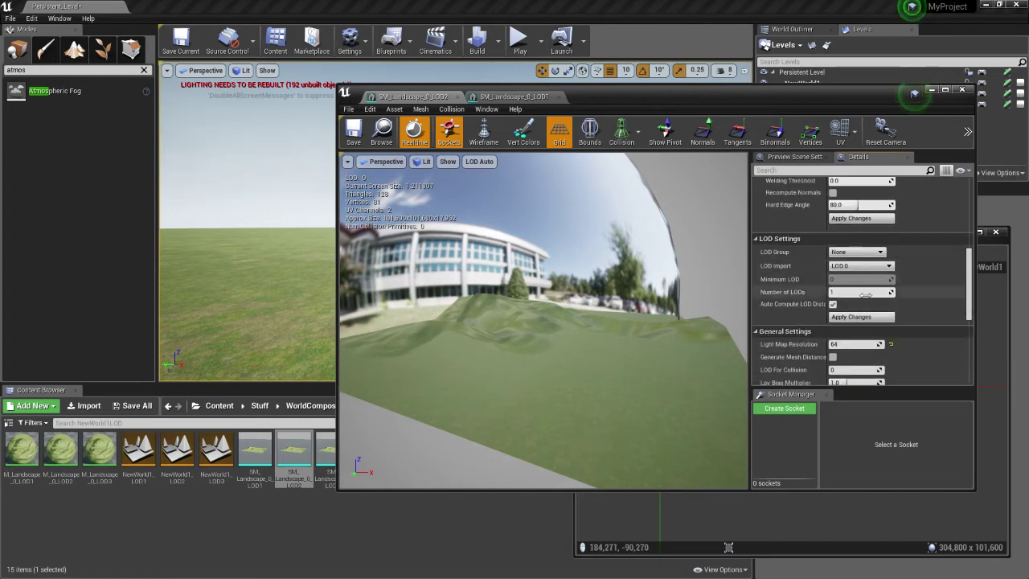
{"action": "left_click", "coordinate": [866, 318]}
{"action": "scroll", "coordinate": [941, 271], "scroll_direction": "up", "scroll_amount": 13}
{"action": "scroll", "coordinate": [926, 266], "scroll_direction": "up", "scroll_amount": 1}
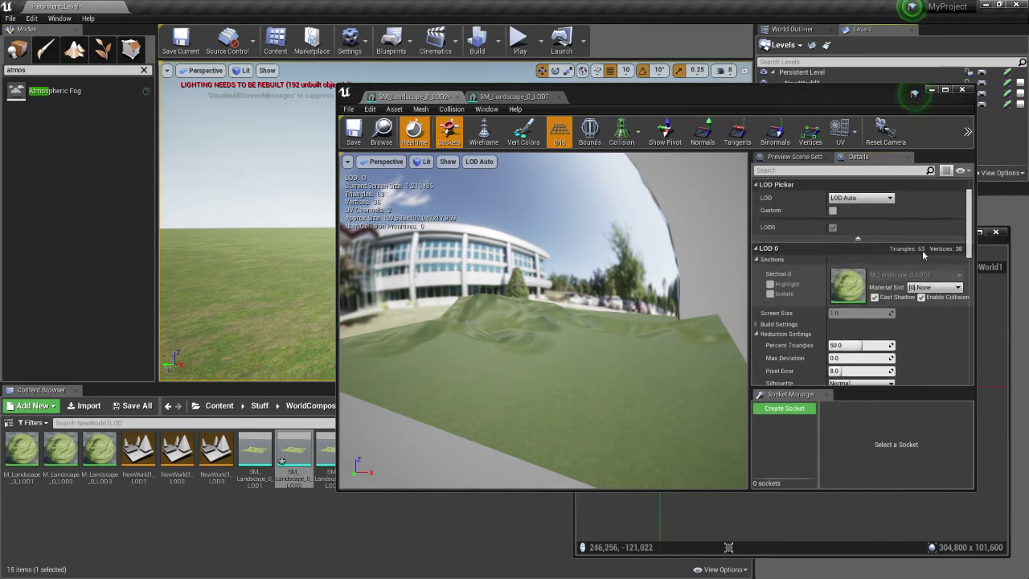
Set Percent Triangles of the SM_Landscape_0_LOD3 mesh to 10, apply the changes and inspect the reduced geometry
{"action": "double_click", "coordinate": [325, 452]}
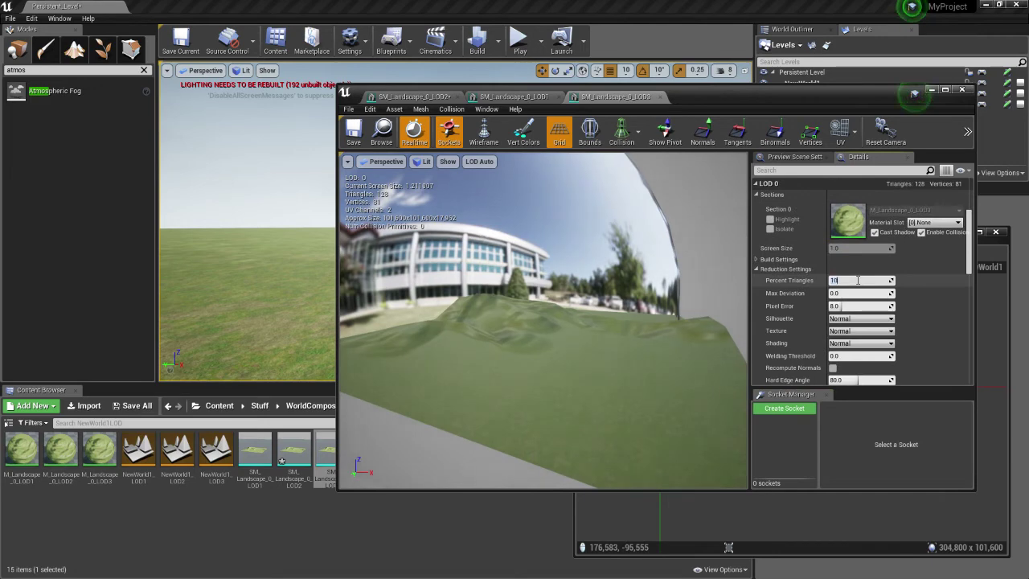
{"action": "scroll", "coordinate": [864, 313], "scroll_direction": "down", "scroll_amount": 4}
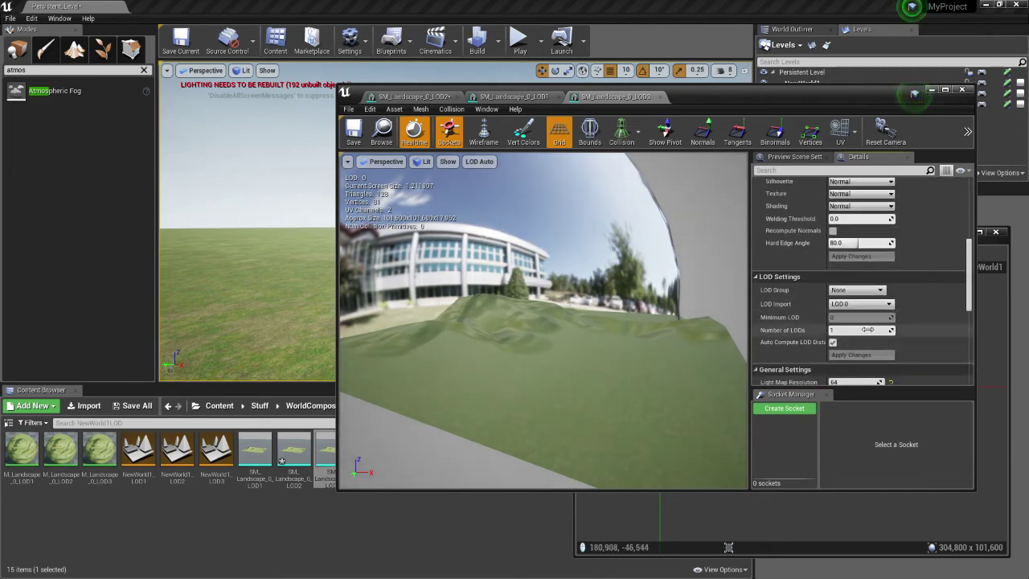
{"action": "scroll", "coordinate": [872, 338], "scroll_direction": "up", "scroll_amount": 3}
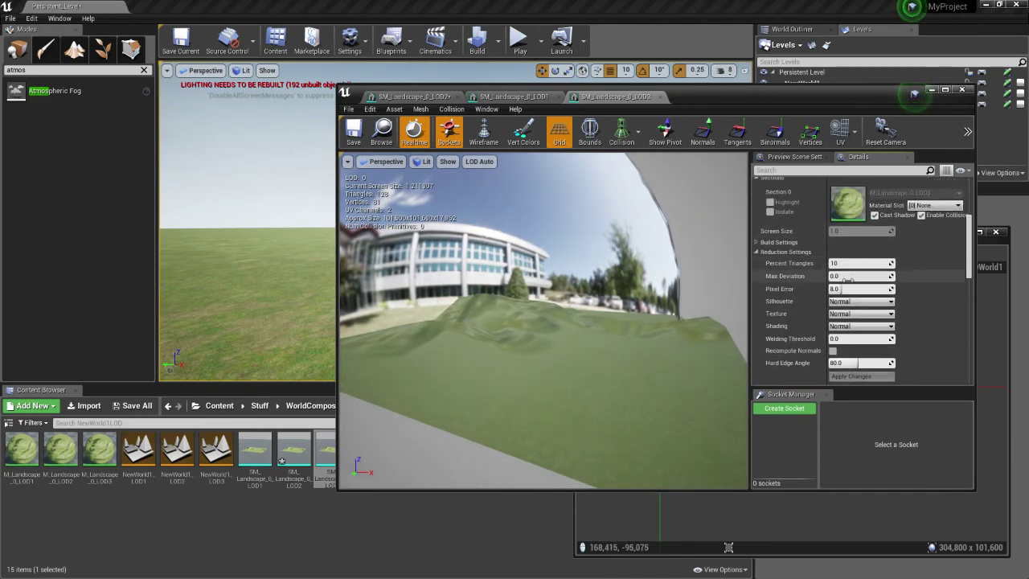
{"action": "scroll", "coordinate": [884, 297], "scroll_direction": "down", "scroll_amount": 3}
{"action": "left_click", "coordinate": [852, 239]}
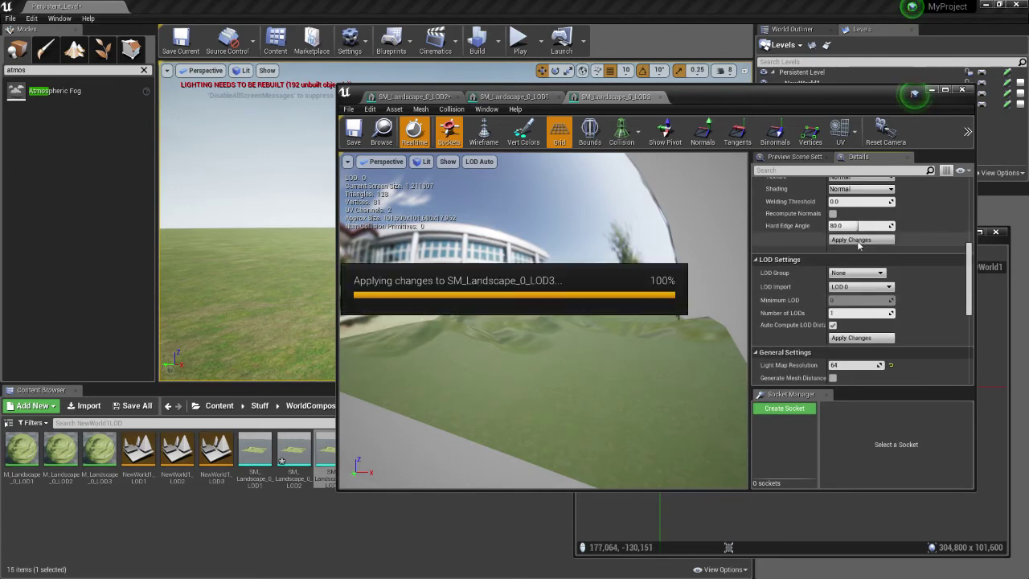
{"action": "mouse_move", "coordinate": [590, 357]}
{"action": "left_mouse_down"}
{"action": "mouse_move", "coordinate": [555, 357]}
{"action": "mouse_move", "coordinate": [610, 312]}
{"action": "mouse_move", "coordinate": [594, 320]}
{"action": "mouse_move", "coordinate": [595, 344]}
{"action": "left_mouse_up"}
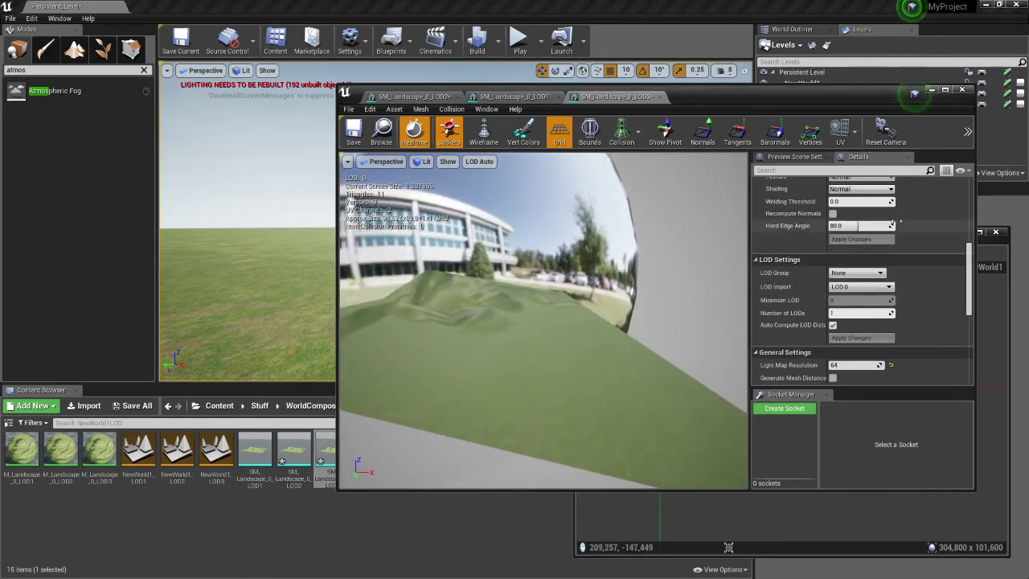
{"action": "scroll", "coordinate": [900, 222], "scroll_direction": "up", "scroll_amount": 5}
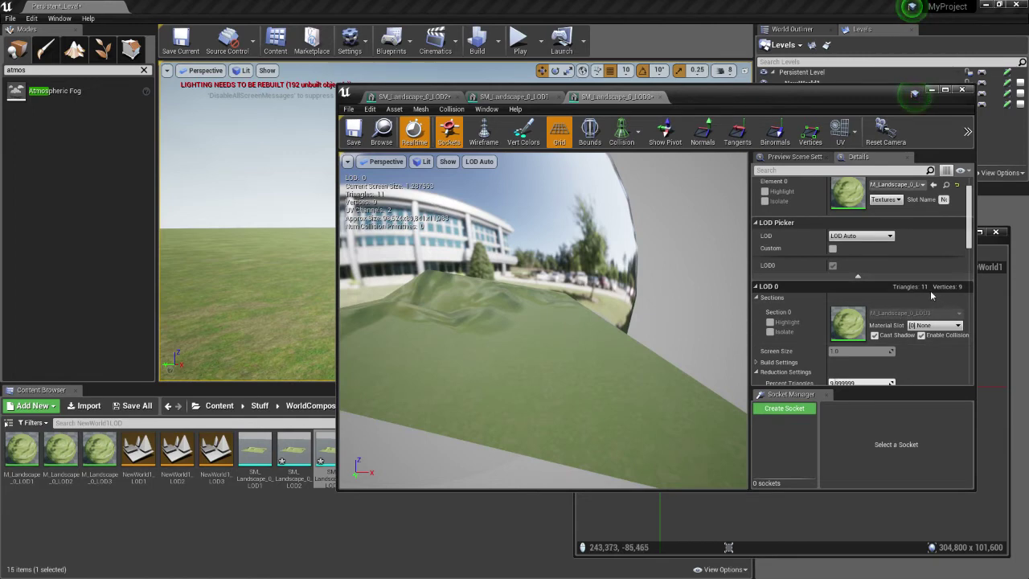
Examine the reduced SM_Landscape_0_LOD3 geometry and its triangle, vertex and reduction settings, and minimise the mesh editor
{"action": "right_click_drag", "start_coordinate": [621, 336], "coordinate": [649, 354]}
{"action": "scroll", "coordinate": [900, 359], "scroll_direction": "down", "scroll_amount": 6}
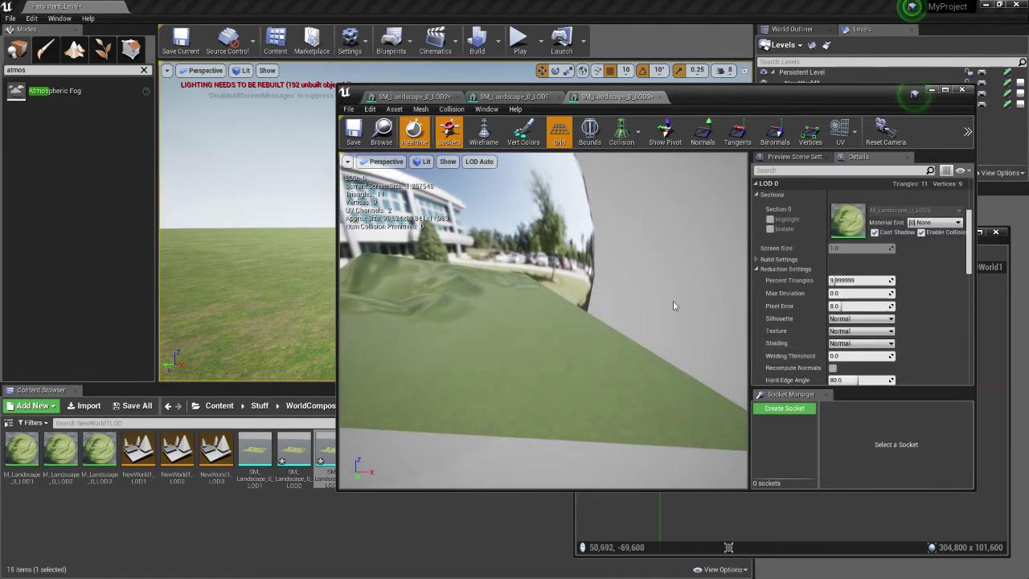
{"action": "right_click_drag", "start_coordinate": [580, 300], "coordinate": [559, 301]}
{"action": "scroll", "coordinate": [897, 228], "scroll_direction": "up", "scroll_amount": 2}
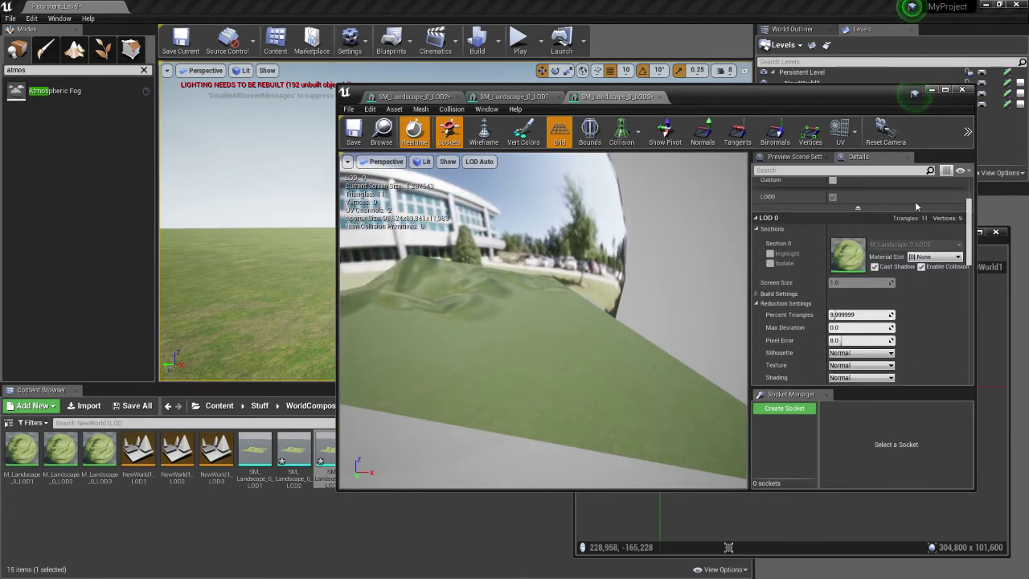
{"action": "right_click_drag", "start_coordinate": [508, 282], "coordinate": [469, 285]}
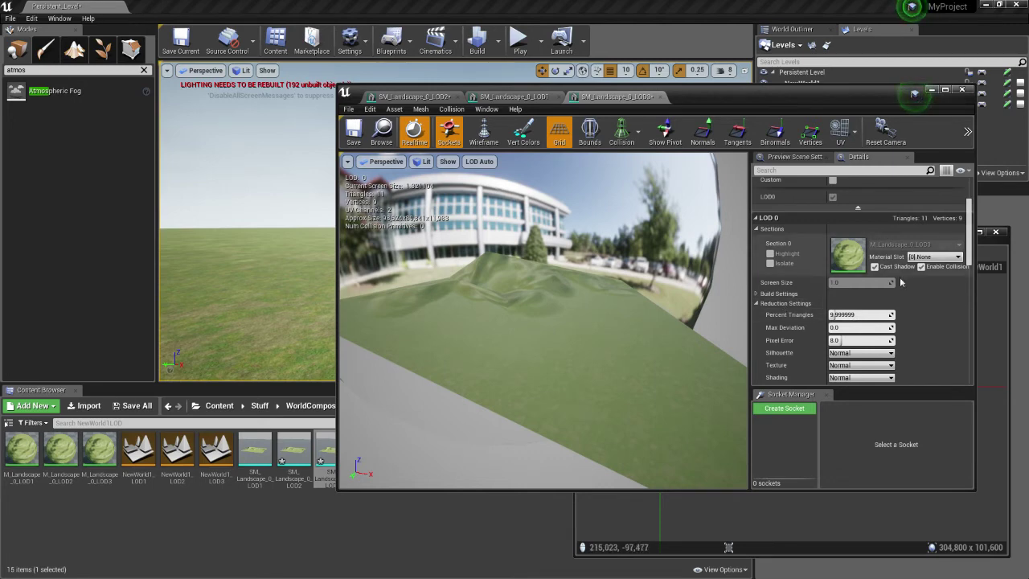
{"action": "left_click", "coordinate": [930, 90]}
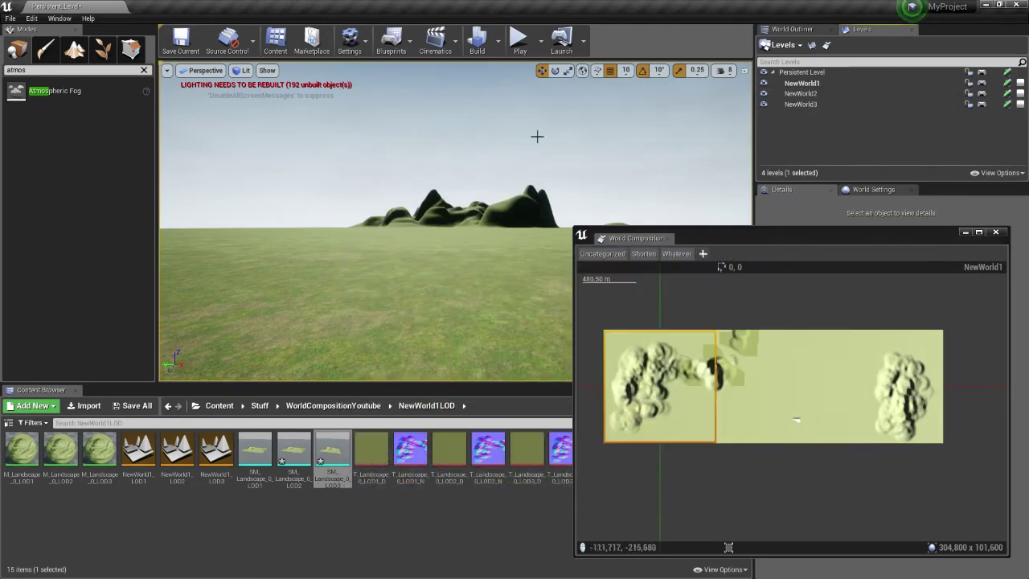
Play the level and walk toward the NewWorld1 mountains to check how the reduced LOD switches to the full landscape
{"action": "left_click", "coordinate": [520, 38]}
{"action": "left_click", "coordinate": [528, 173]}
{"action": "key", "text": "w"}
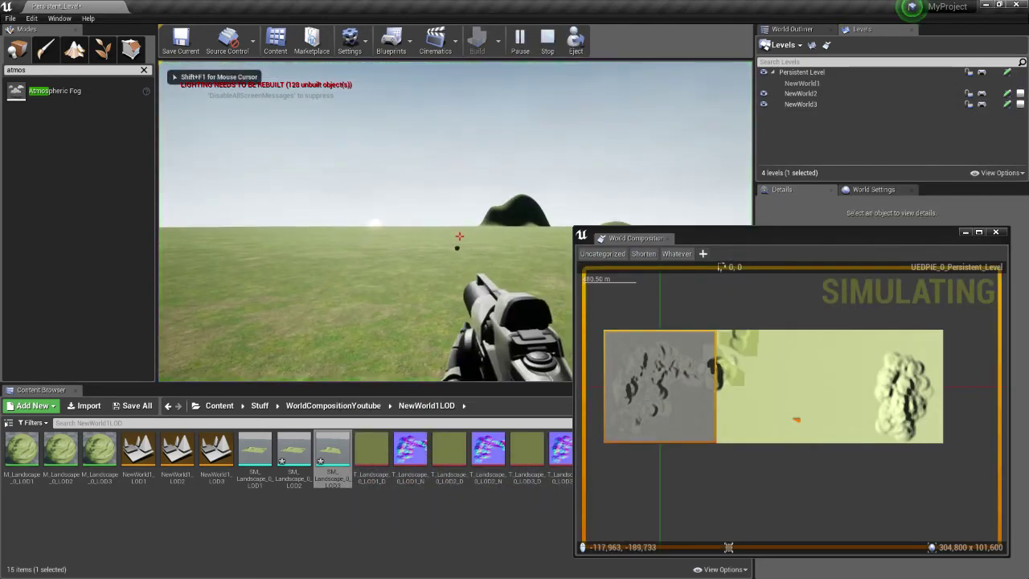
{"action": "key", "text": "w"}
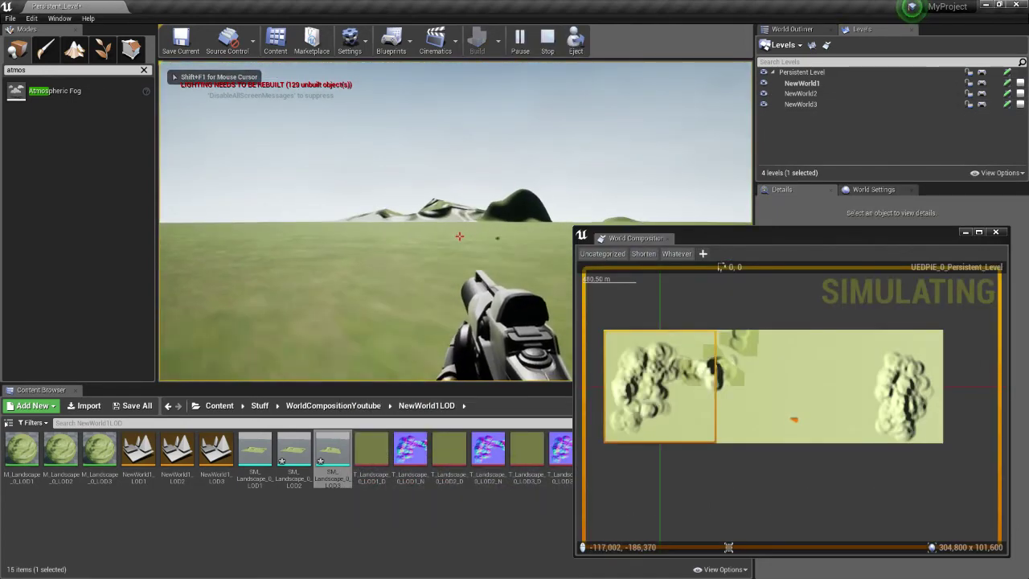
{"action": "key", "text": "w"}
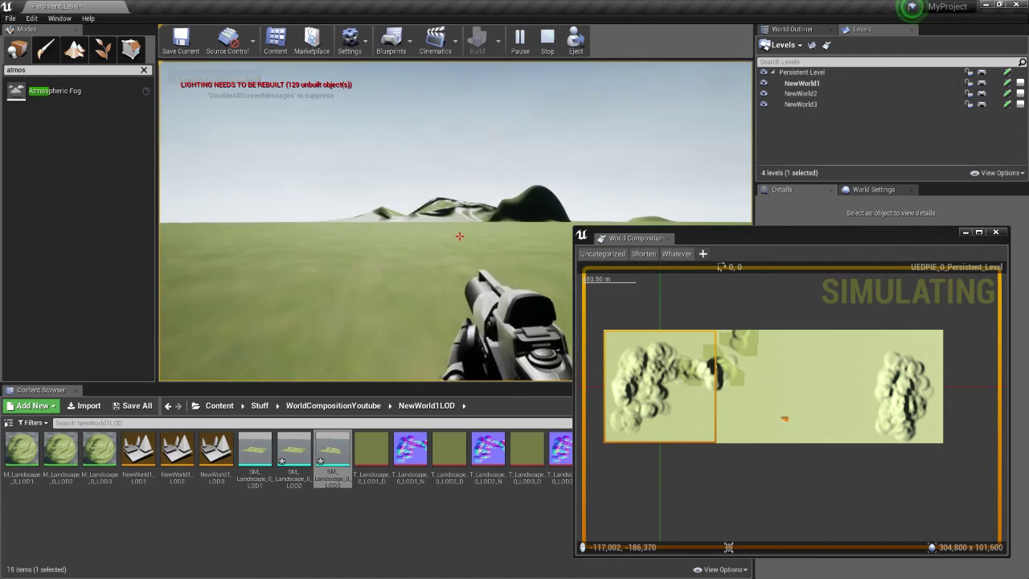
{"action": "key", "text": "w"}
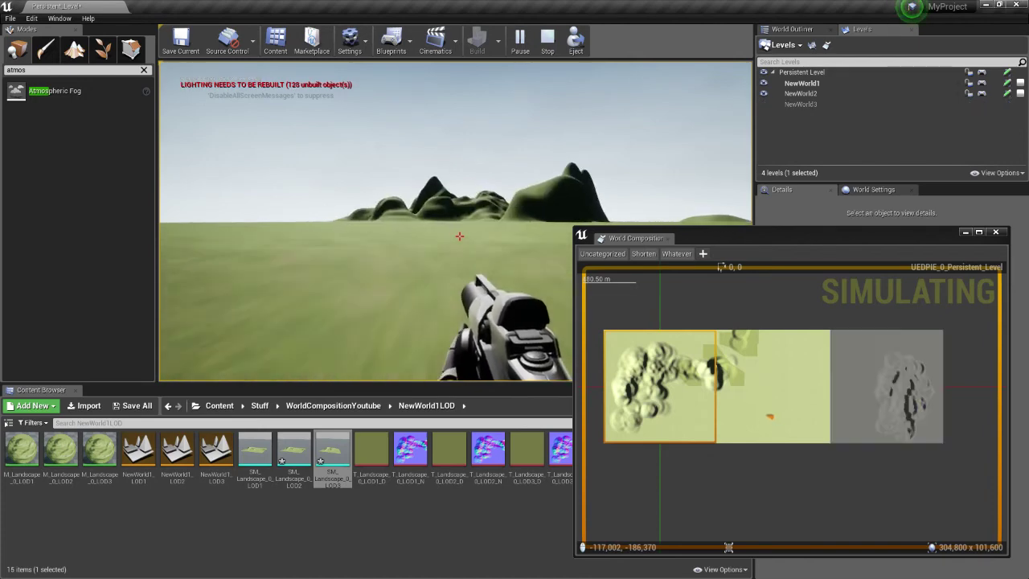
{"action": "key", "text": "w"}
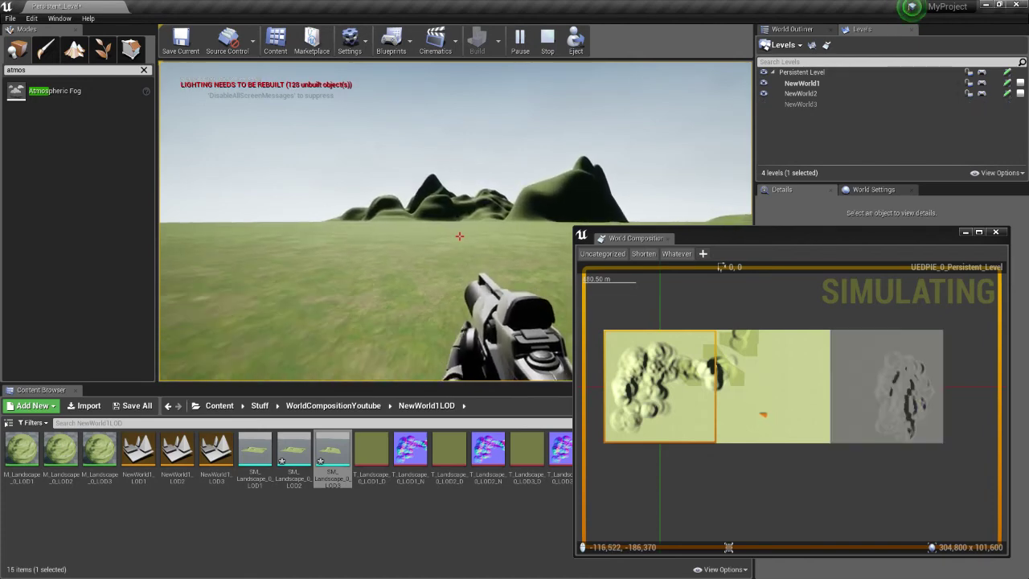
{"action": "key", "text": "w"}
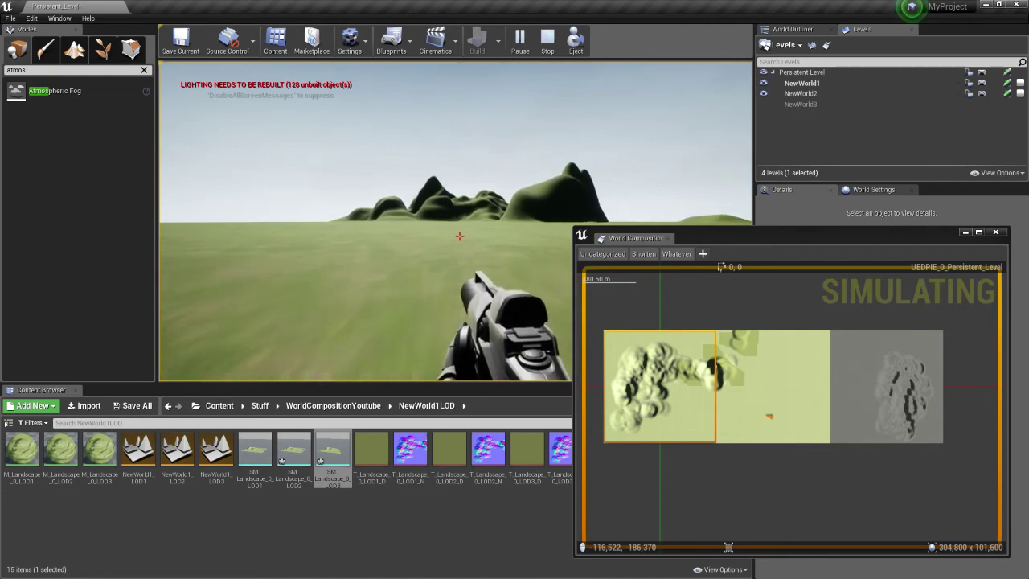
{"action": "key", "text": "s"}
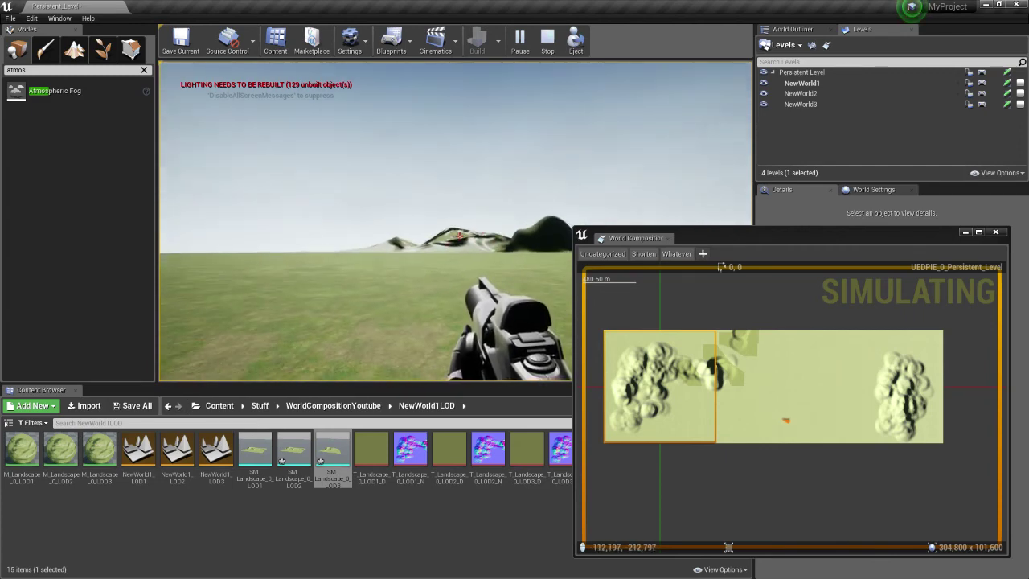
Walk back and forth around NewWorld1's far LOD distance to check when the reduced mountains appear, and end the play session
{"action": "left_click", "coordinate": [459, 236]}
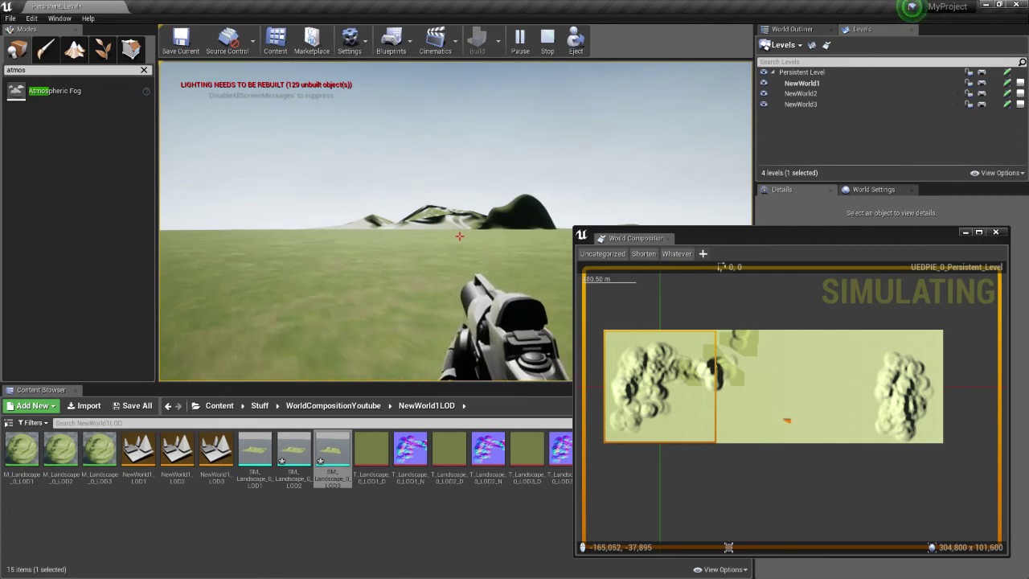
{"action": "key", "text": "w"}
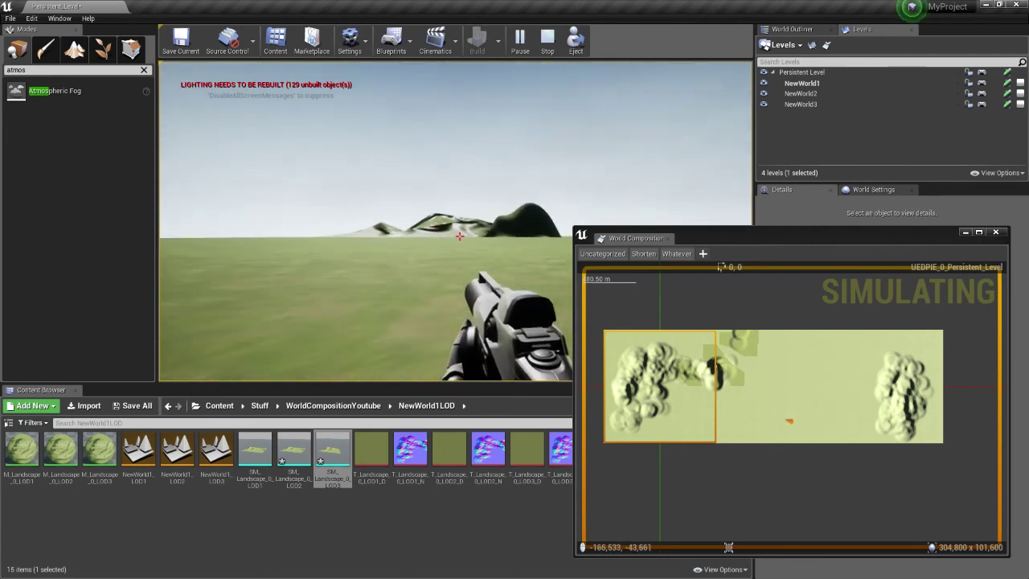
{"action": "key", "text": "s"}
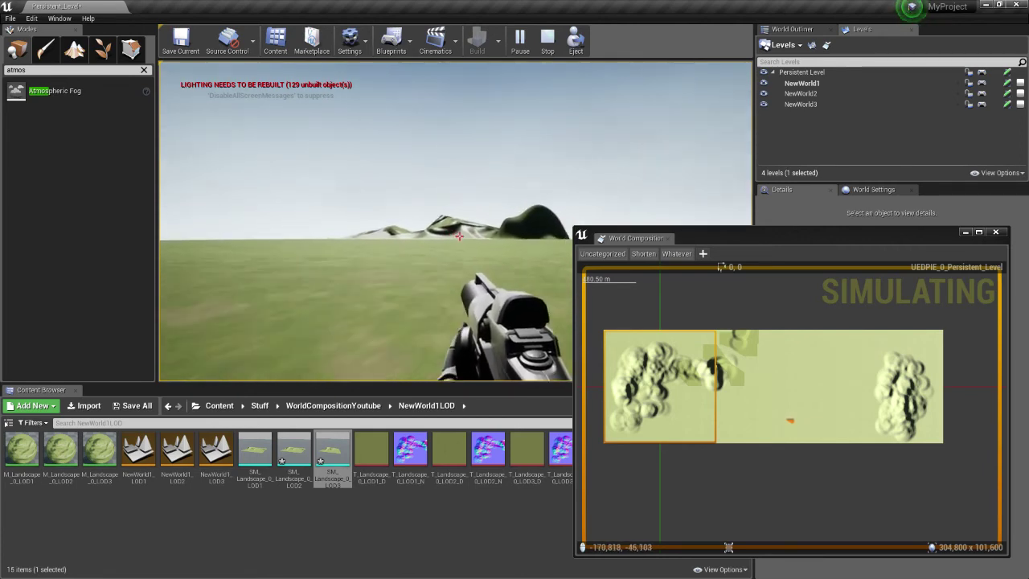
{"action": "key", "text": "s"}
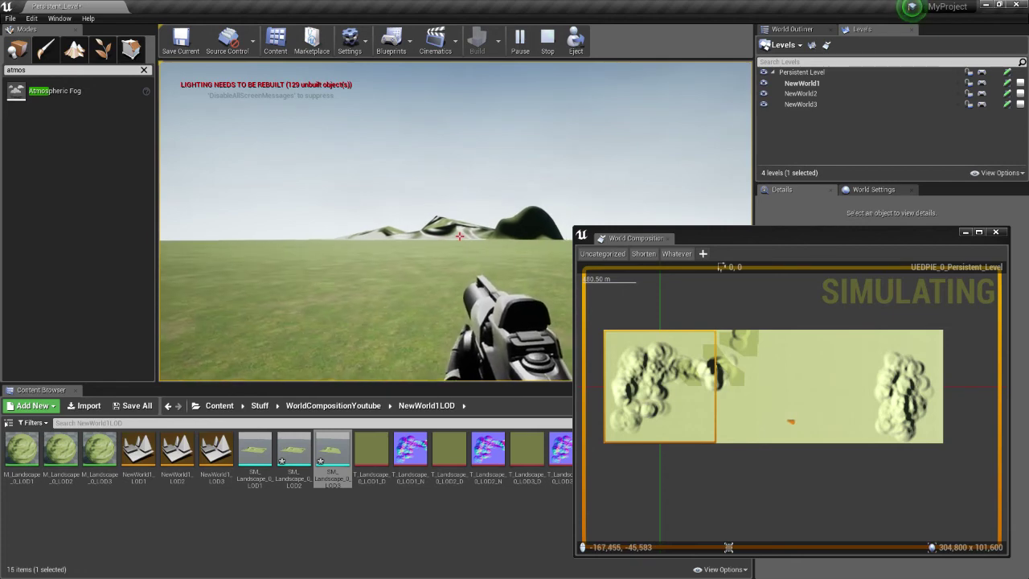
{"action": "key", "text": "s"}
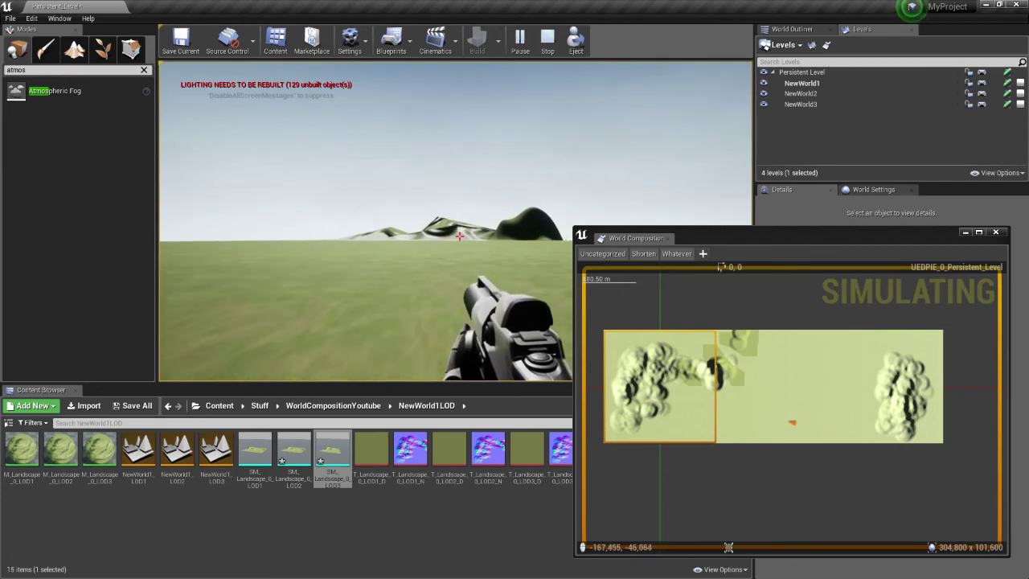
{"action": "key", "text": "s"}
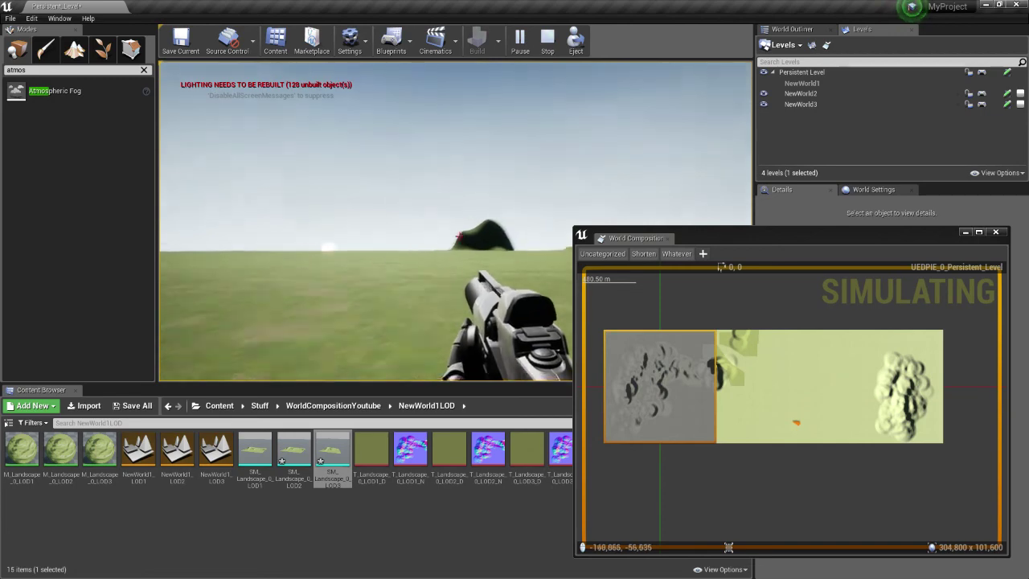
{"action": "key", "text": "w"}
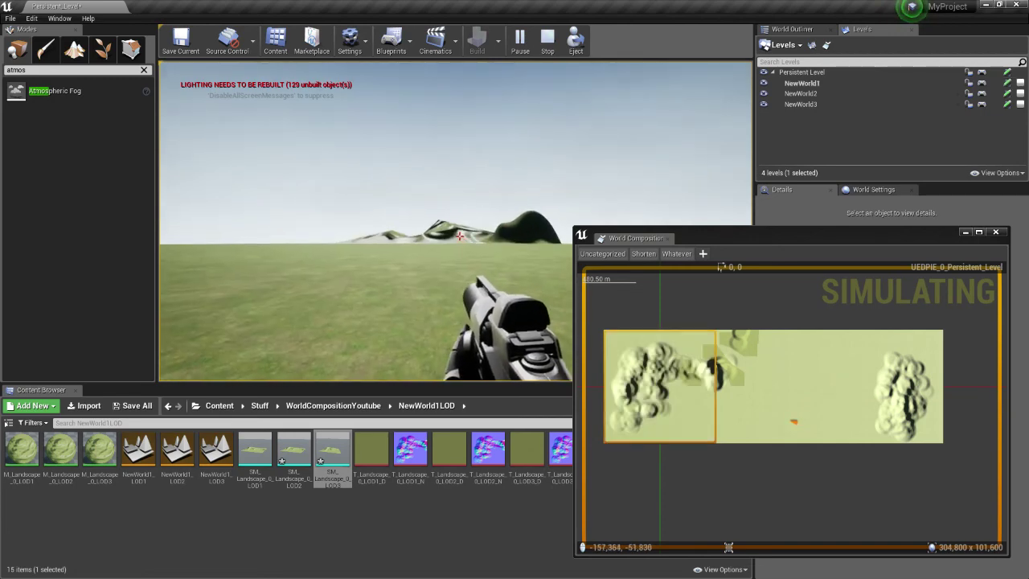
{"action": "key", "text": "Escape"}
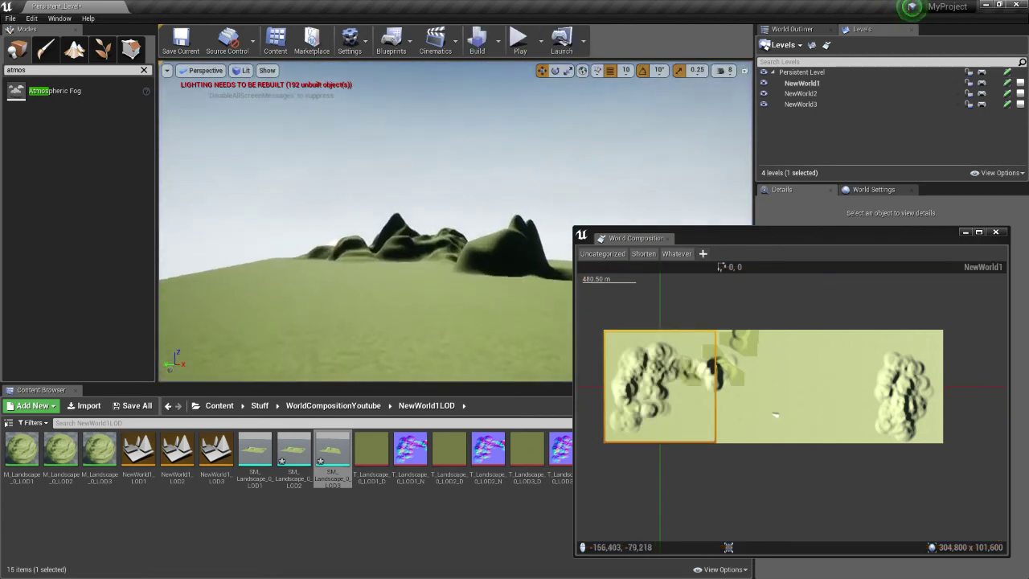
Reopen the SM_Landscape_0_LOD3 mesh, inspect its reduced terrain and LOD settings from several angles, and minimise the mesh editor
{"action": "key", "text": "w"}
{"action": "mouse_move", "coordinate": [484, 303]}
{"action": "right_mouse_down"}
{"action": "mouse_move", "coordinate": [563, 327]}
{"action": "mouse_move", "coordinate": [523, 325]}
{"action": "right_mouse_up"}
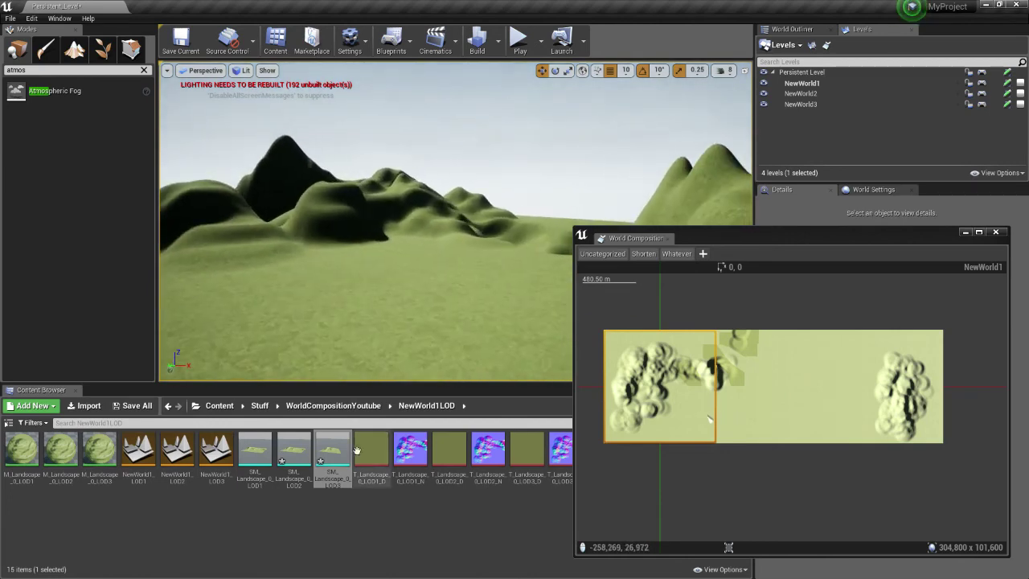
{"action": "double_click", "coordinate": [337, 455]}
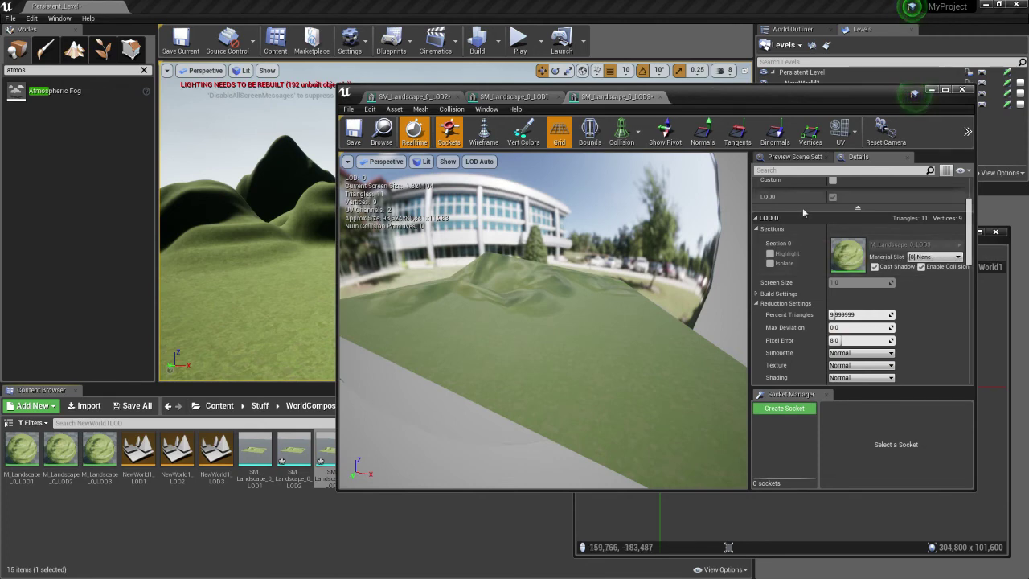
{"action": "left_click_drag", "start_coordinate": [631, 290], "coordinate": [647, 289]}
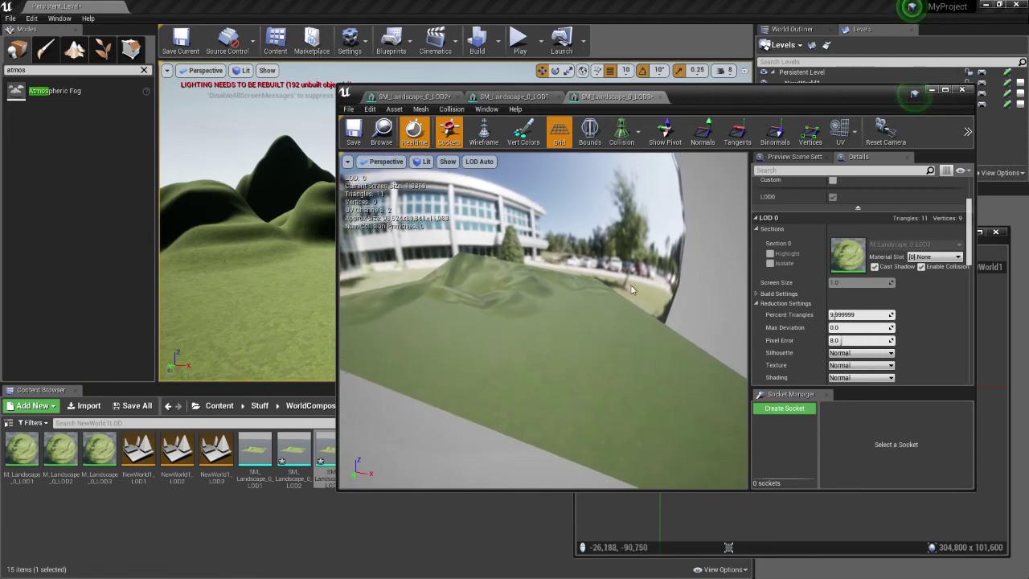
{"action": "left_click_drag", "start_coordinate": [628, 283], "coordinate": [698, 318]}
{"action": "left_click_drag", "start_coordinate": [582, 318], "coordinate": [622, 307]}
{"action": "left_click_drag", "start_coordinate": [490, 332], "coordinate": [554, 327]}
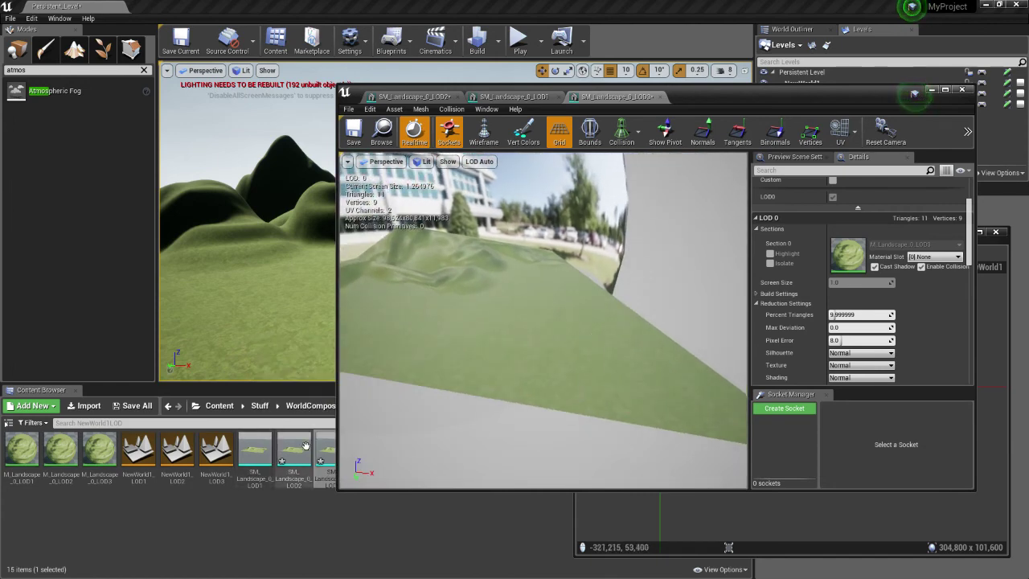
{"action": "scroll", "coordinate": [837, 291], "scroll_direction": "up", "scroll_amount": 3}
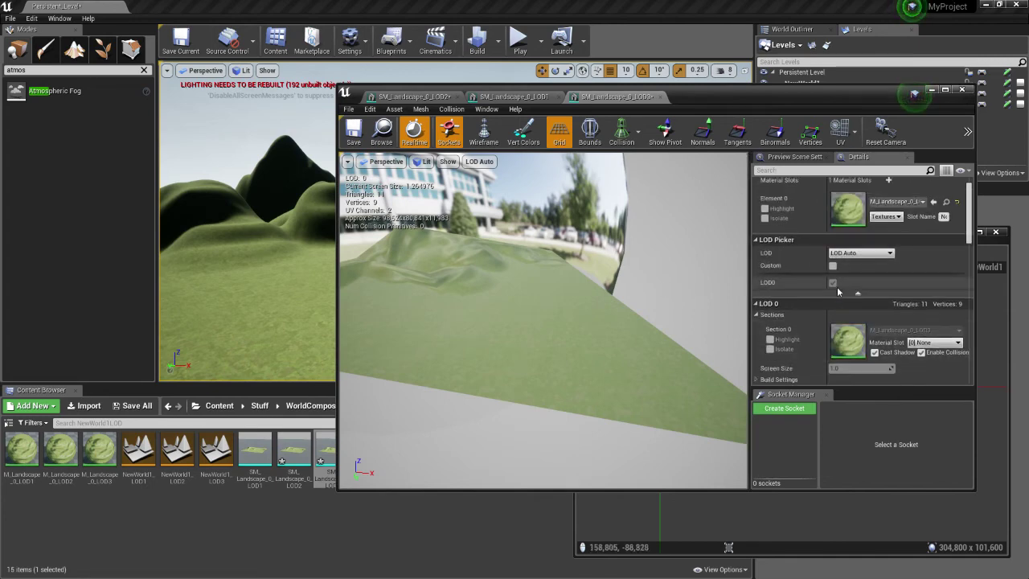
{"action": "scroll", "coordinate": [837, 291], "scroll_direction": "up", "scroll_amount": 1}
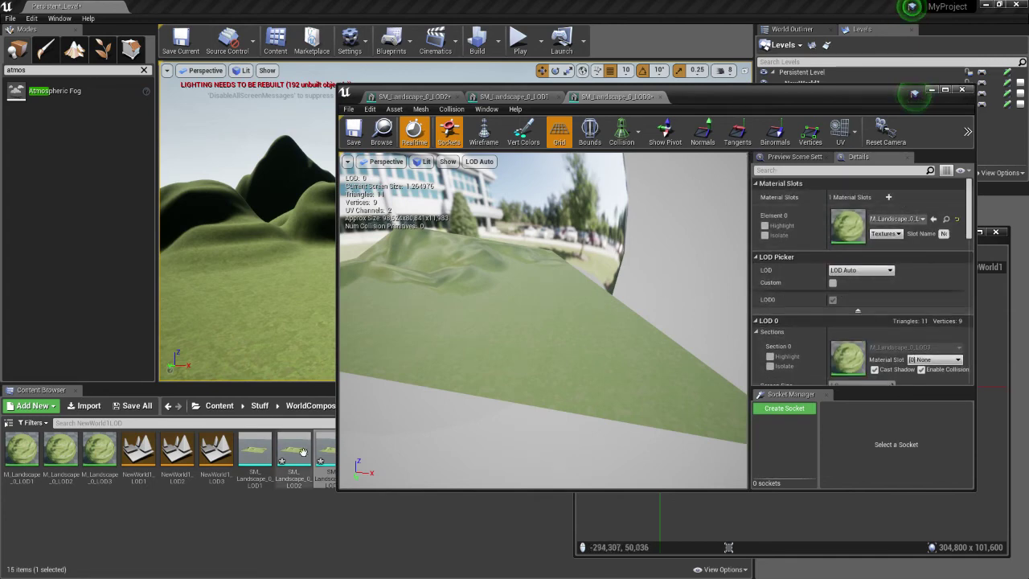
{"action": "left_click", "coordinate": [932, 91]}
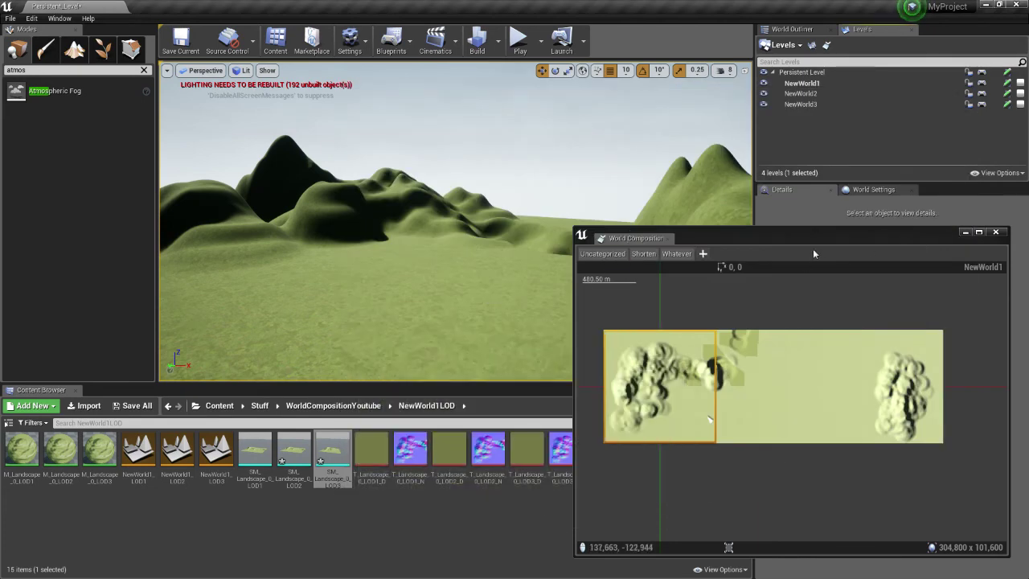
Return to the WorldCompositionYoutube folder and view the mountain on the border between NewWorld1 and NewWorld2
{"action": "right_click_drag", "start_coordinate": [444, 278], "coordinate": [480, 279]}
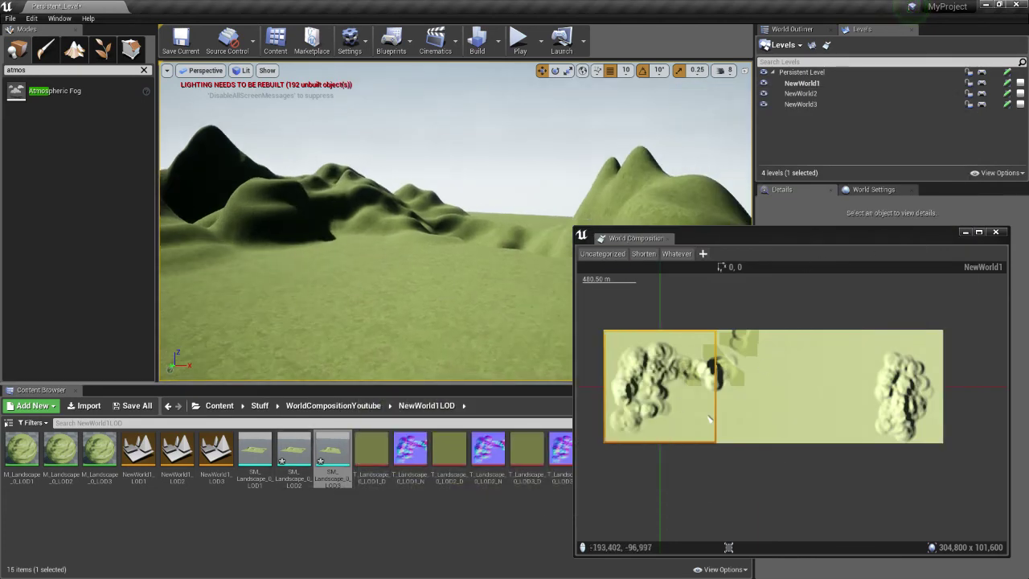
{"action": "left_click", "coordinate": [339, 409]}
{"action": "mouse_move", "coordinate": [429, 304]}
{"action": "right_mouse_down"}
{"action": "mouse_move", "coordinate": [586, 310]}
{"action": "mouse_move", "coordinate": [330, 295]}
{"action": "mouse_move", "coordinate": [740, 280]}
{"action": "mouse_move", "coordinate": [614, 309]}
{"action": "mouse_move", "coordinate": [726, 313]}
{"action": "mouse_move", "coordinate": [279, 280]}
{"action": "mouse_move", "coordinate": [438, 265]}
{"action": "mouse_move", "coordinate": [707, 278]}
{"action": "mouse_move", "coordinate": [515, 329]}
{"action": "right_mouse_up"}
{"action": "key", "text": "w"}
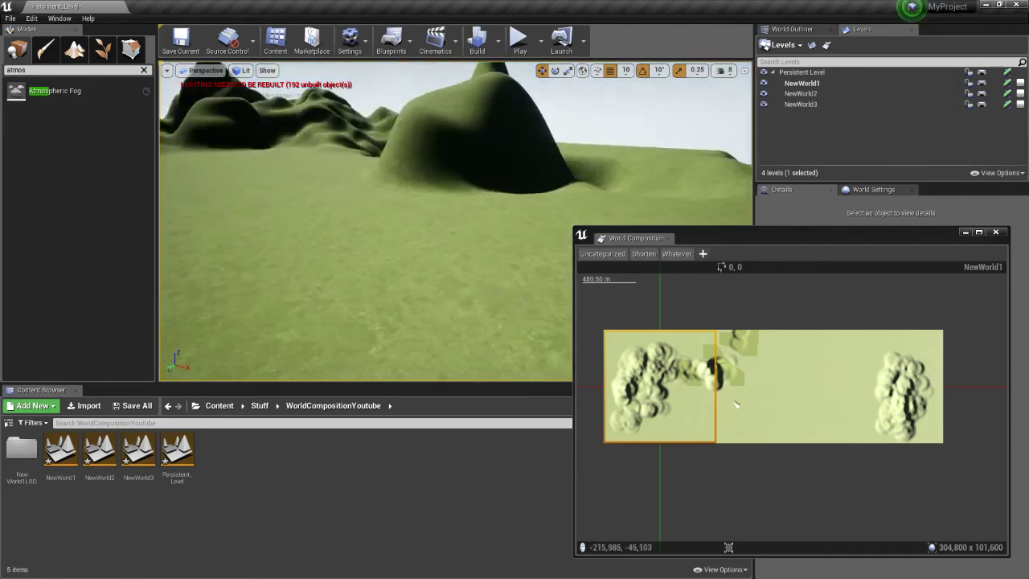
{"action": "mouse_move", "coordinate": [423, 337]}
{"action": "right_mouse_down"}
{"action": "mouse_move", "coordinate": [329, 316]}
{"action": "mouse_move", "coordinate": [483, 282]}
{"action": "mouse_move", "coordinate": [512, 278]}
{"action": "mouse_move", "coordinate": [523, 291]}
{"action": "mouse_move", "coordinate": [491, 342]}
{"action": "mouse_move", "coordinate": [458, 277]}
{"action": "mouse_move", "coordinate": [454, 346]}
{"action": "mouse_move", "coordinate": [462, 309]}
{"action": "mouse_move", "coordinate": [321, 270]}
{"action": "mouse_move", "coordinate": [309, 333]}
{"action": "mouse_move", "coordinate": [371, 294]}
{"action": "right_mouse_up"}
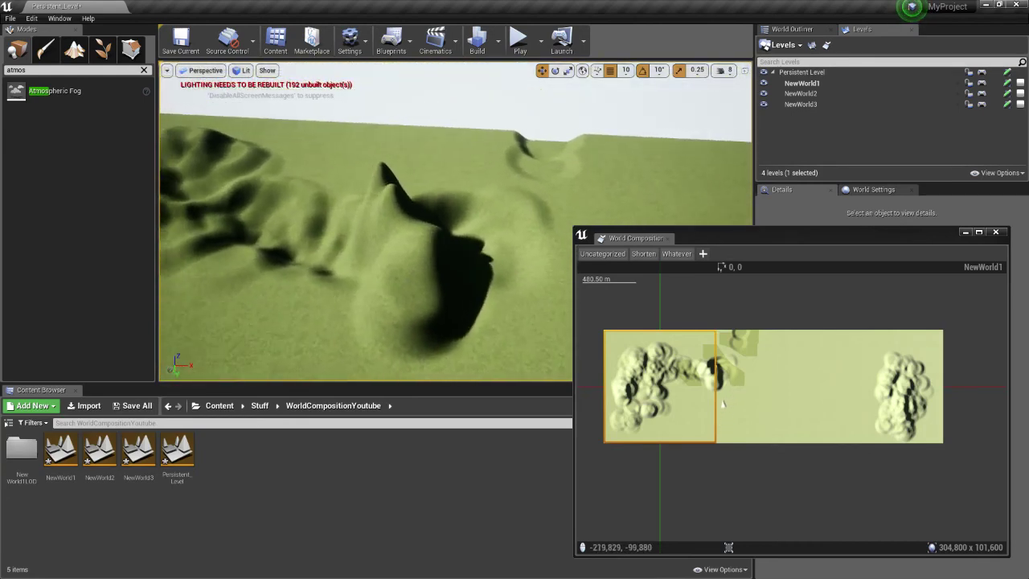
Select the adjoining landscape tiles in the level and examine the border that runs through the mountain
{"action": "left_click", "coordinate": [527, 221]}
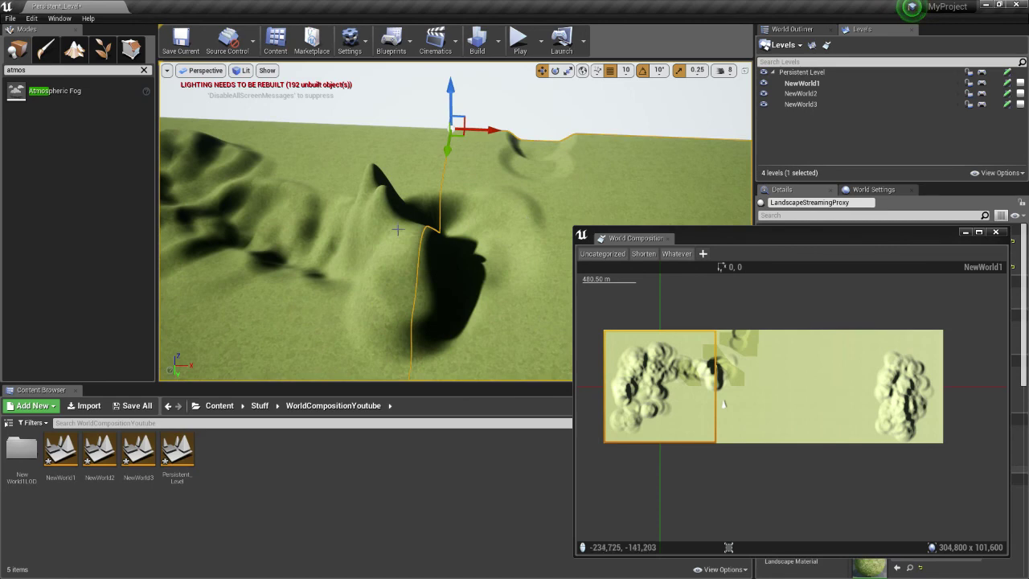
{"action": "right_click_drag", "start_coordinate": [428, 264], "coordinate": [585, 147]}
{"action": "left_click", "coordinate": [389, 287]}
{"action": "left_click", "coordinate": [494, 265]}
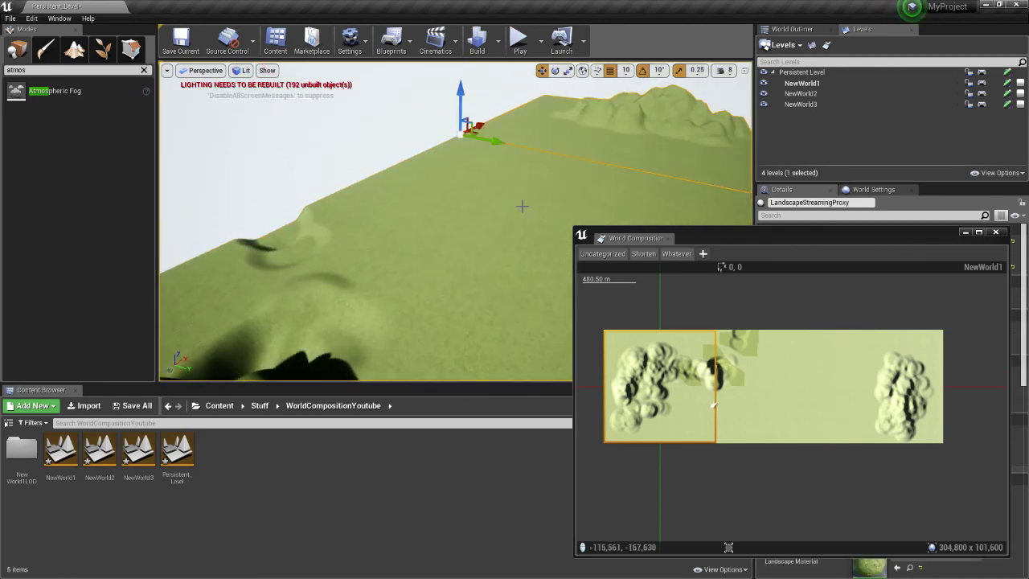
{"action": "right_click_drag", "start_coordinate": [522, 206], "coordinate": [378, 249]}
{"action": "left_click", "coordinate": [537, 283]}
Select the NewWorld1 and NewWorld2 tiles in World Composition to compare the areas they cover around the shared mountain
{"action": "left_click", "coordinate": [778, 366]}
{"action": "left_click", "coordinate": [679, 356]}
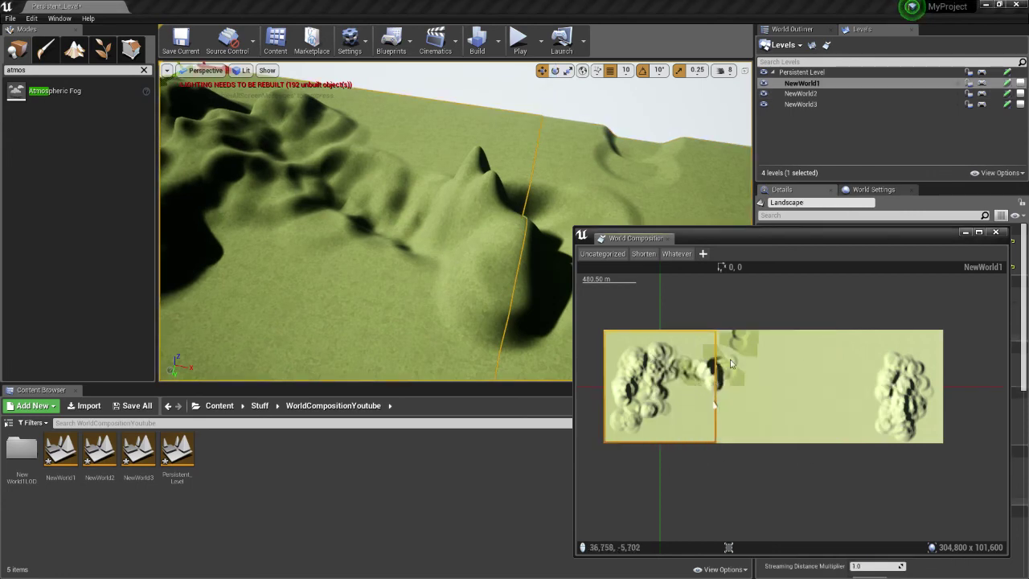
{"action": "left_click", "coordinate": [802, 395]}
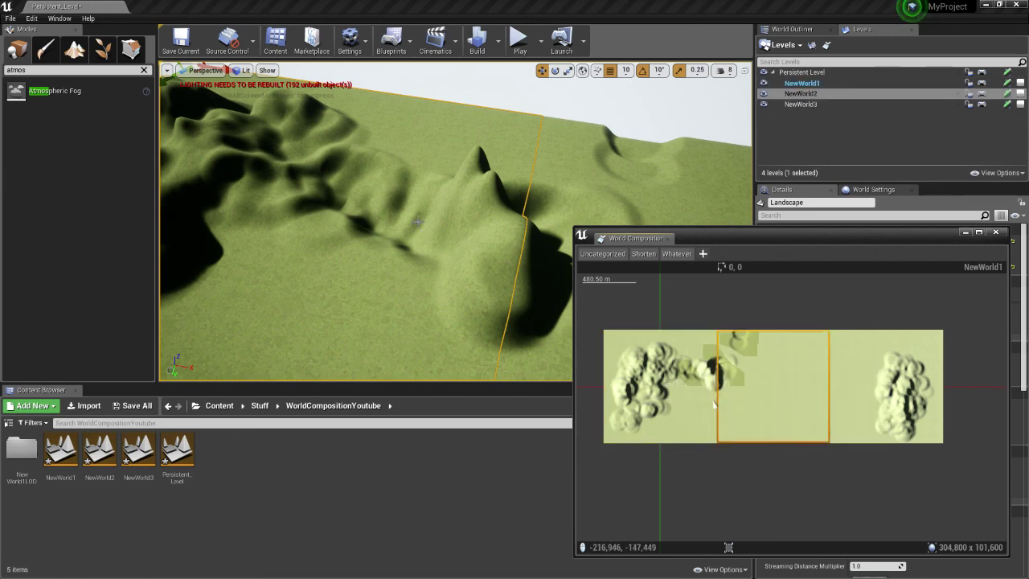
{"action": "double_click", "coordinate": [713, 405]}
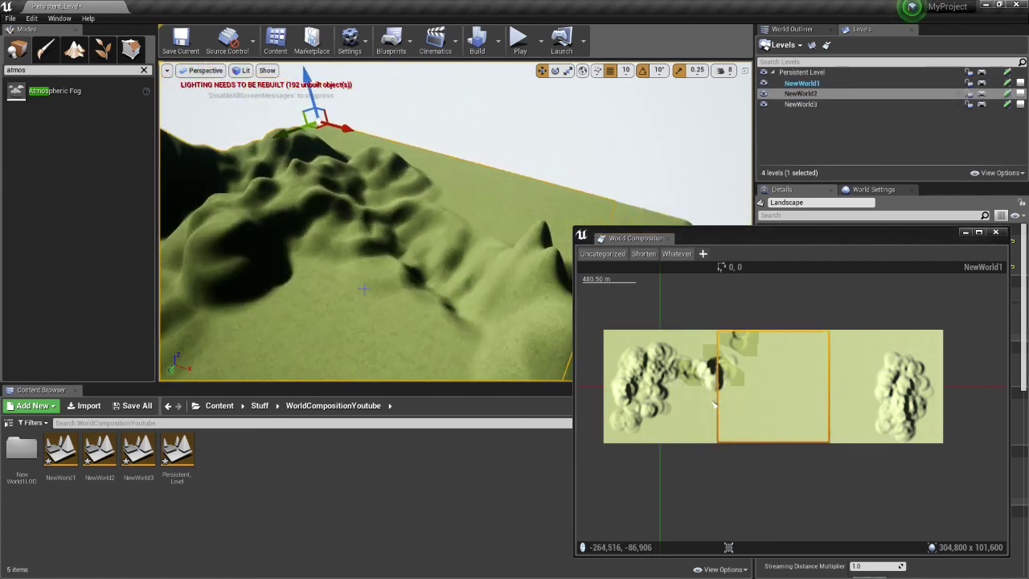
Fly around the NewWorld1 mountains and examine the peak split by the NewWorld2 border
{"action": "mouse_move", "coordinate": [483, 254]}
{"action": "right_mouse_down"}
{"action": "mouse_move", "coordinate": [552, 276]}
{"action": "mouse_move", "coordinate": [548, 257]}
{"action": "mouse_move", "coordinate": [437, 303]}
{"action": "mouse_move", "coordinate": [699, 272]}
{"action": "mouse_move", "coordinate": [358, 266]}
{"action": "mouse_move", "coordinate": [324, 235]}
{"action": "mouse_move", "coordinate": [283, 234]}
{"action": "mouse_move", "coordinate": [477, 227]}
{"action": "mouse_move", "coordinate": [507, 229]}
{"action": "mouse_move", "coordinate": [522, 246]}
{"action": "mouse_move", "coordinate": [529, 205]}
{"action": "mouse_move", "coordinate": [524, 279]}
{"action": "right_mouse_up"}
{"action": "key", "text": "s"}
{"action": "key", "text": "w"}
{"action": "key", "text": "a"}
{"action": "key", "text": "s"}
{"action": "key", "text": "w"}
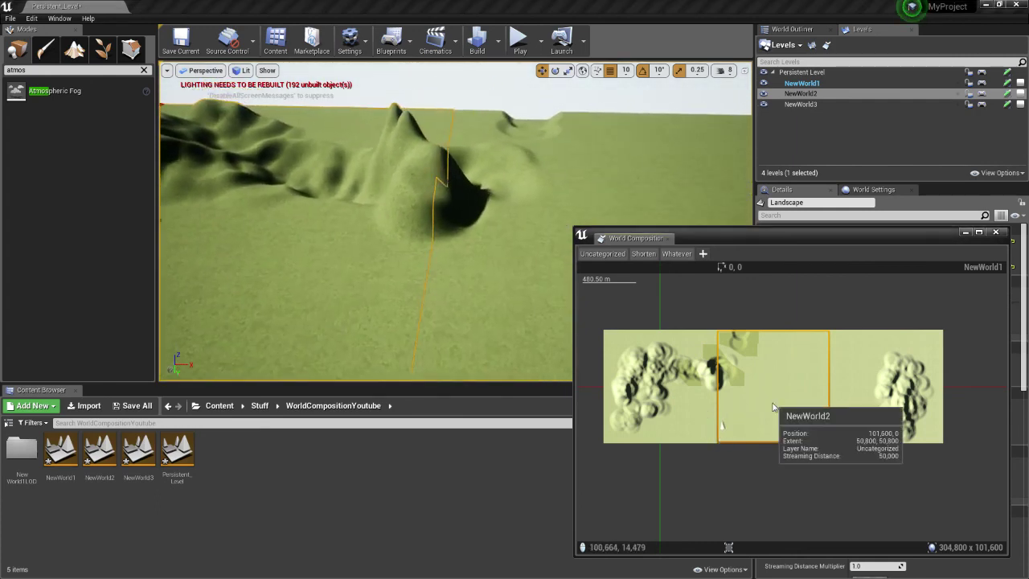
Select the NewWorld3 and NewWorld2 tiles in World Composition and view the border mountains from farther away
{"action": "left_click", "coordinate": [712, 426]}
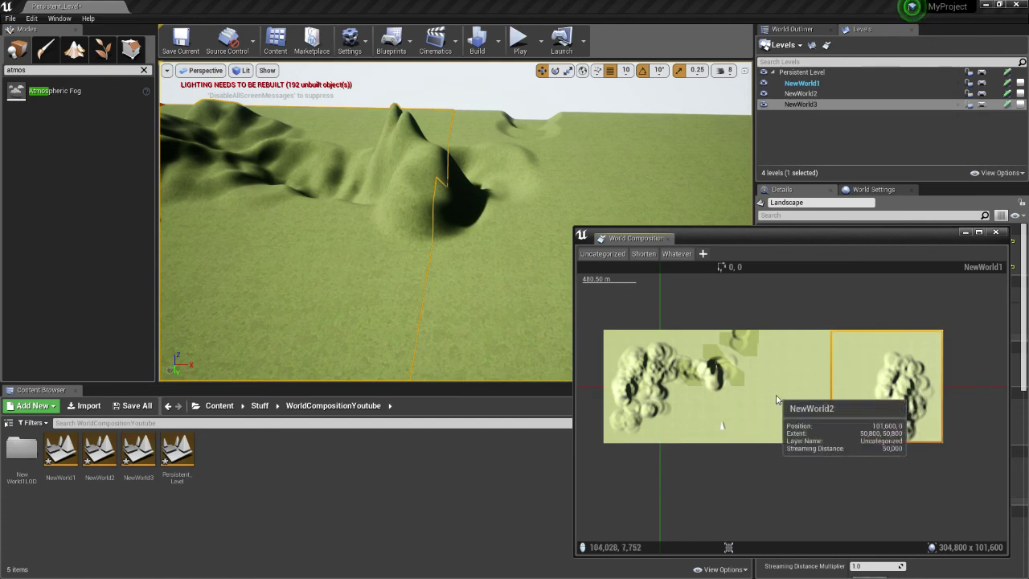
{"action": "double_click", "coordinate": [727, 354]}
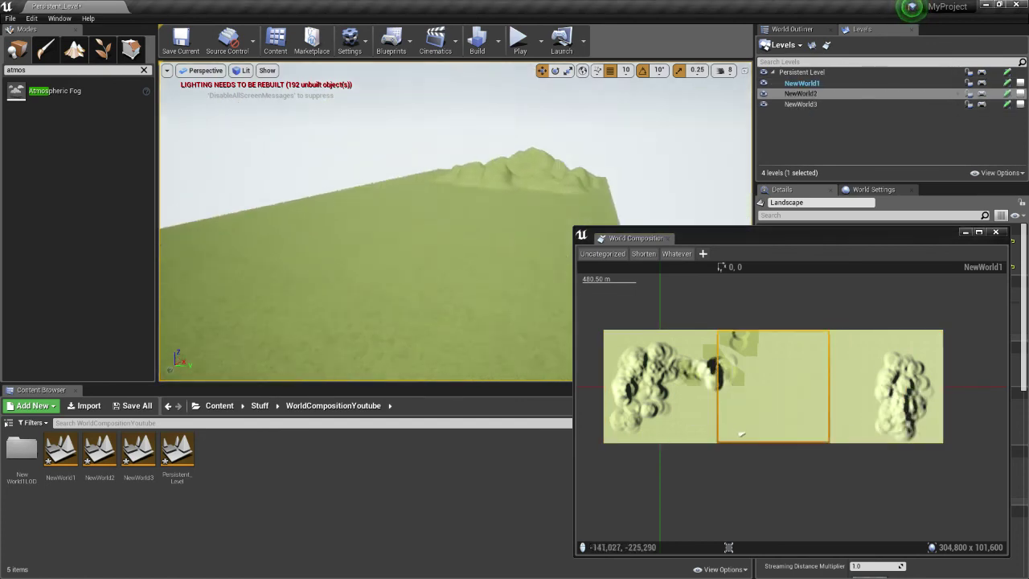
{"action": "mouse_move", "coordinate": [484, 112]}
{"action": "right_mouse_down"}
{"action": "mouse_move", "coordinate": [552, 138]}
{"action": "mouse_move", "coordinate": [467, 111]}
{"action": "mouse_move", "coordinate": [212, 81]}
{"action": "mouse_move", "coordinate": [24, 99]}
{"action": "right_mouse_up"}
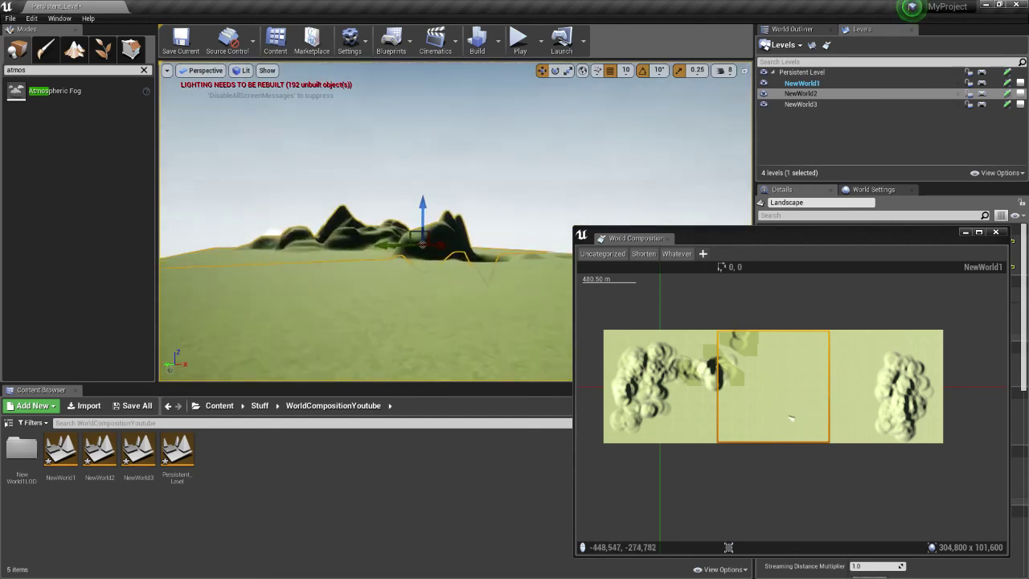